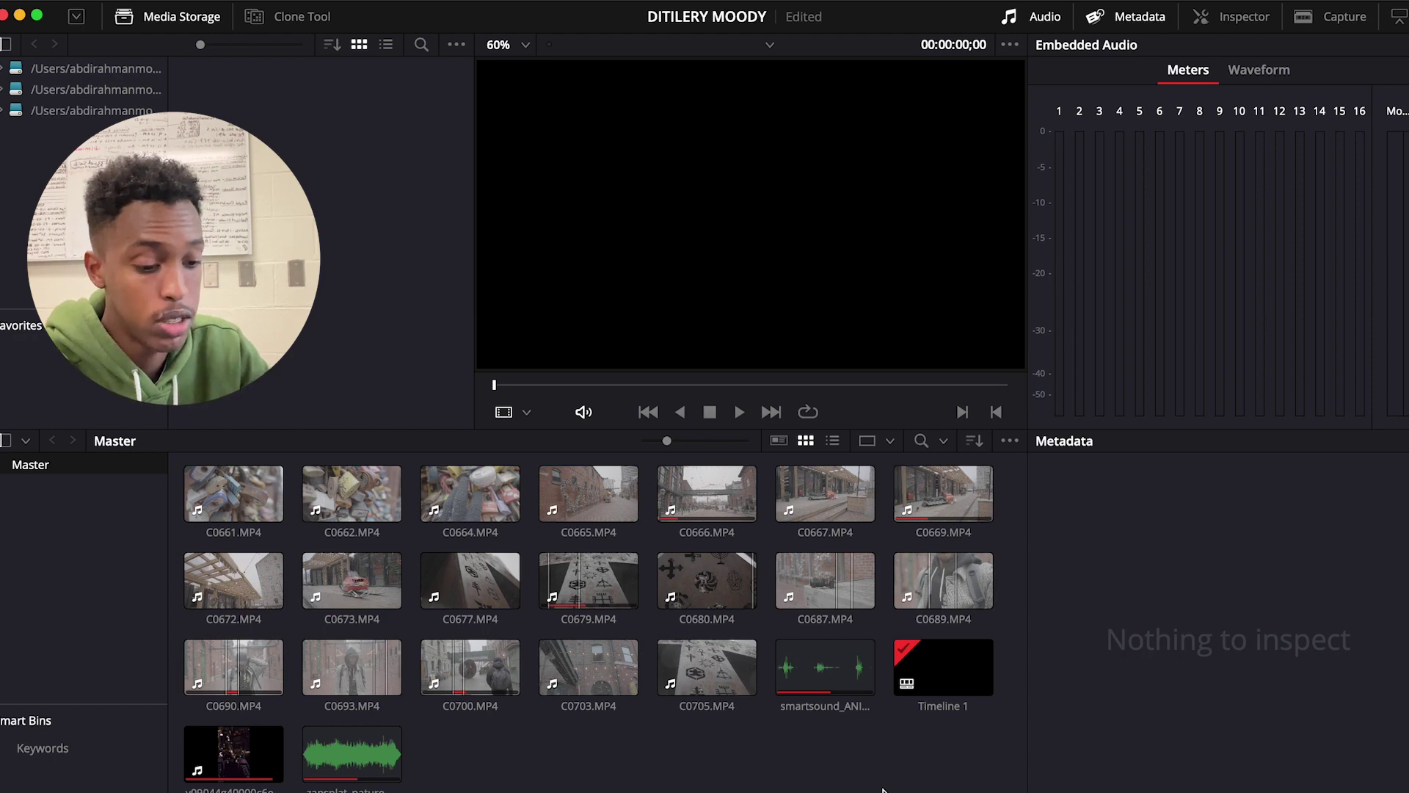
Preview clips C0661 and C0665 in the Media page viewer.
double_click(219, 528)
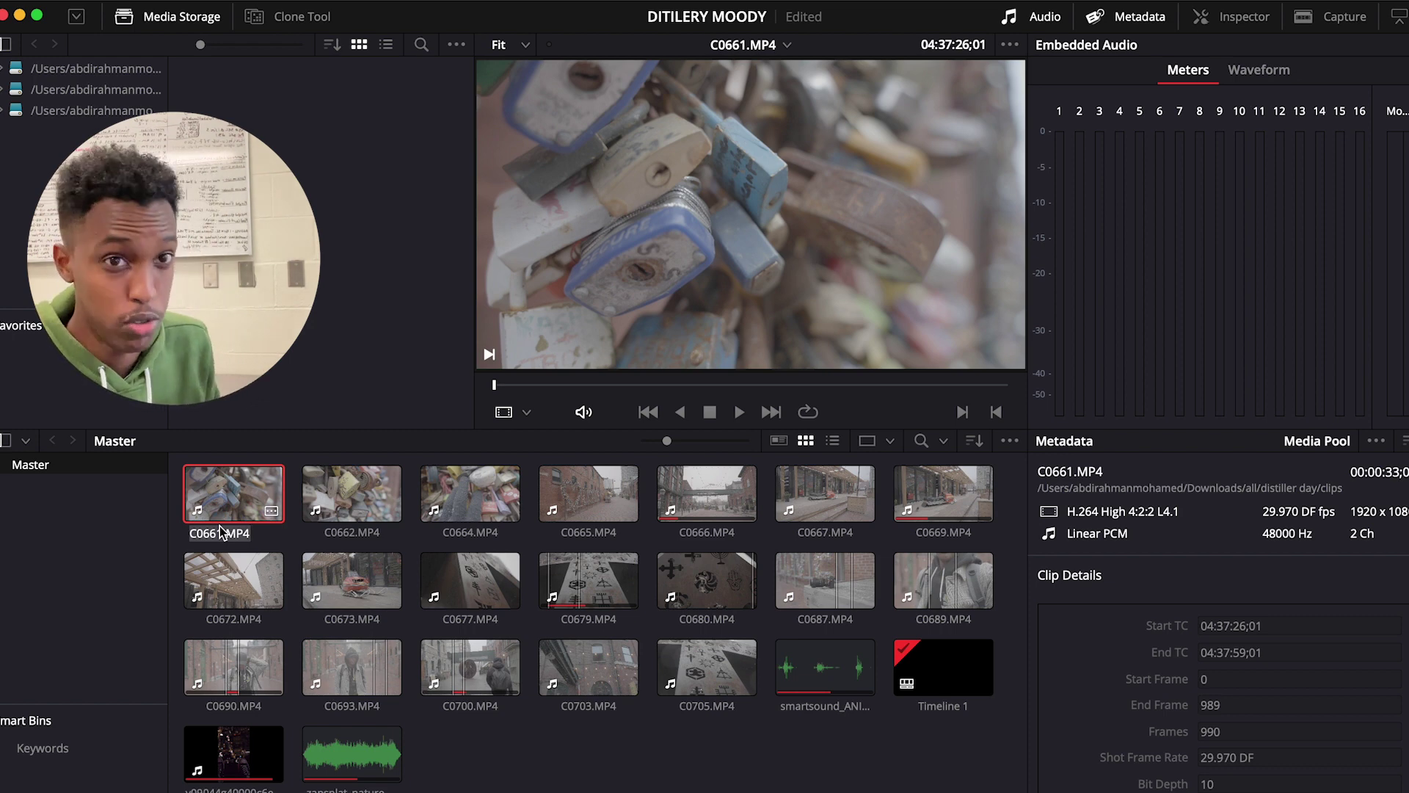
click(588, 493)
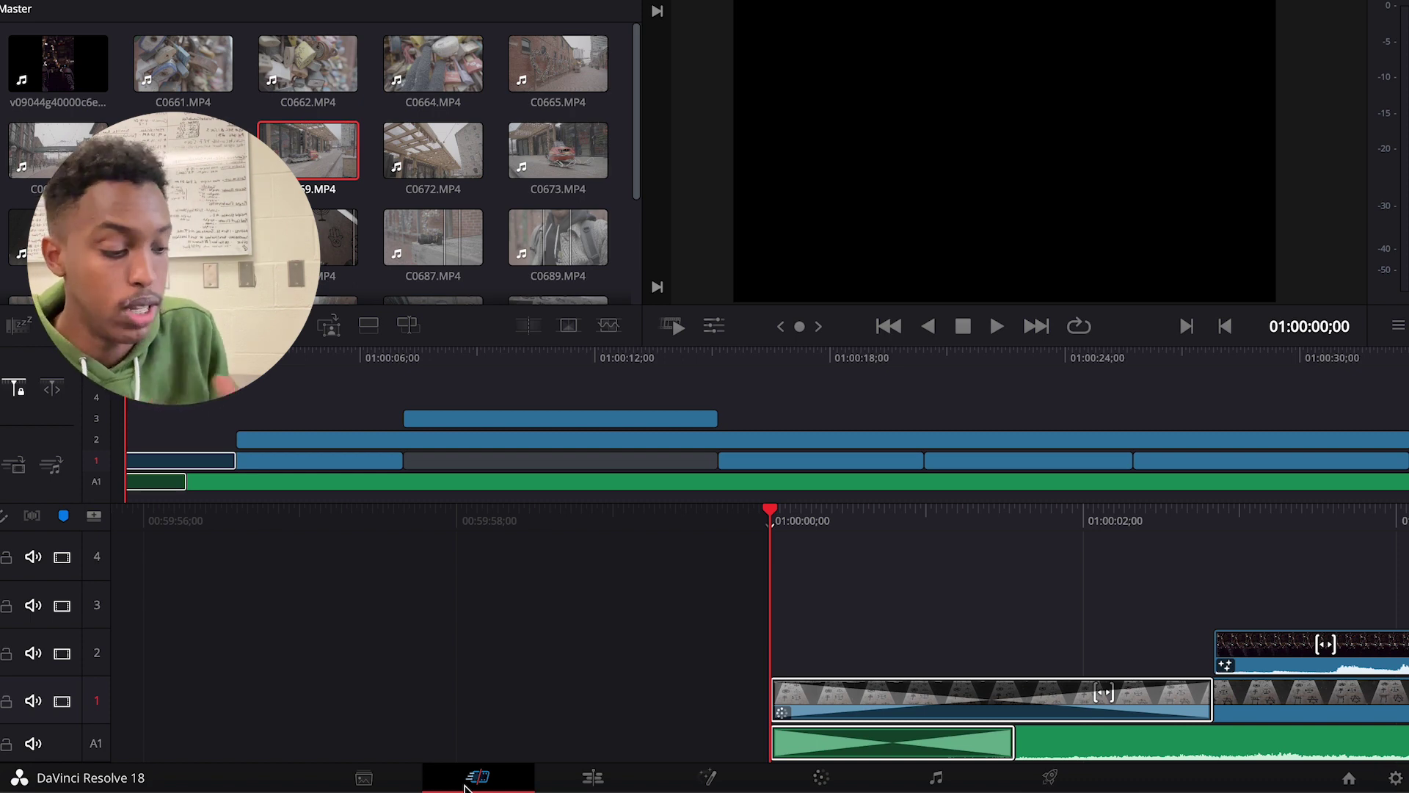
Switch to the Edit page's full timeline workspace.
click(598, 777)
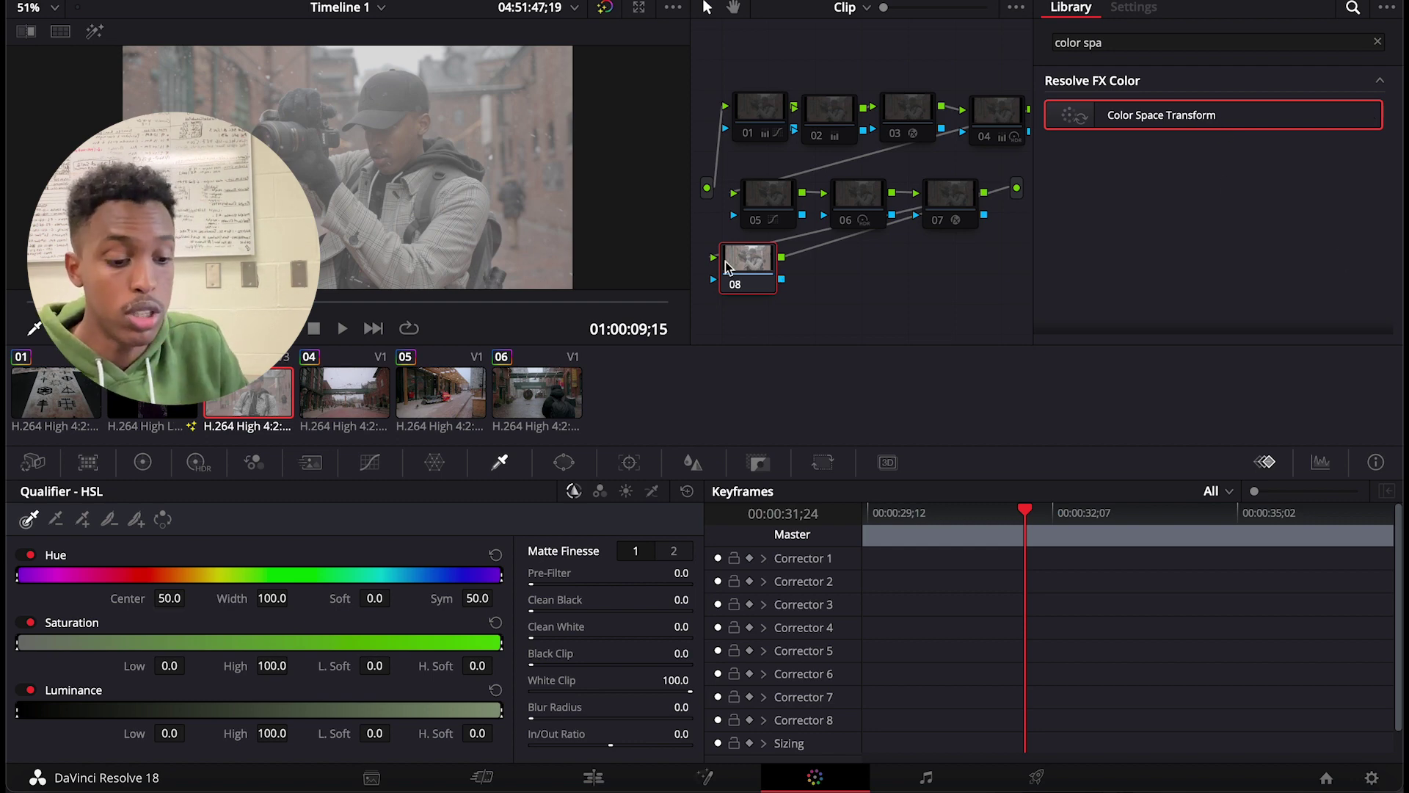
Reposition node 08 and apply the Color Space Transform effect to it.
click(146, 464)
click(197, 464)
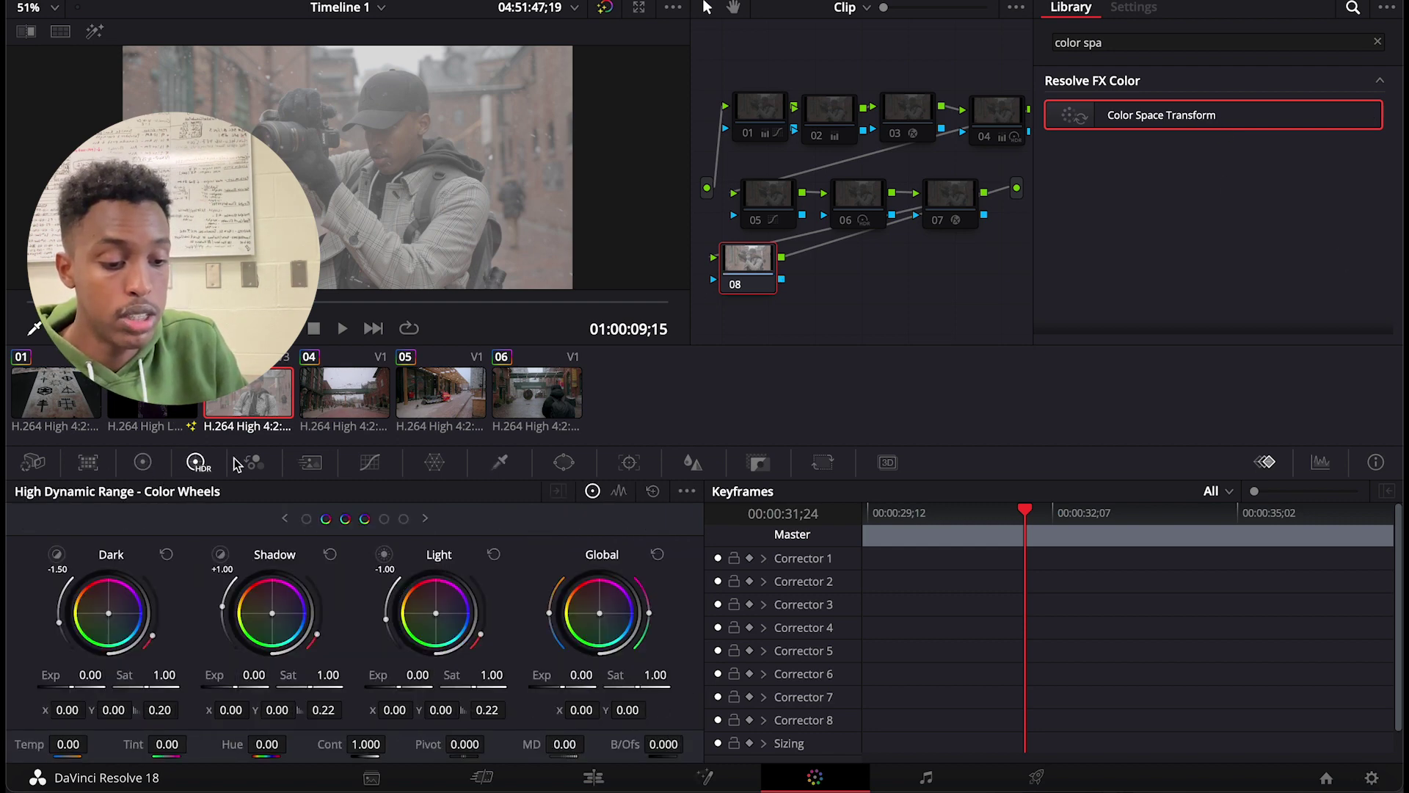
click(258, 469)
click(369, 460)
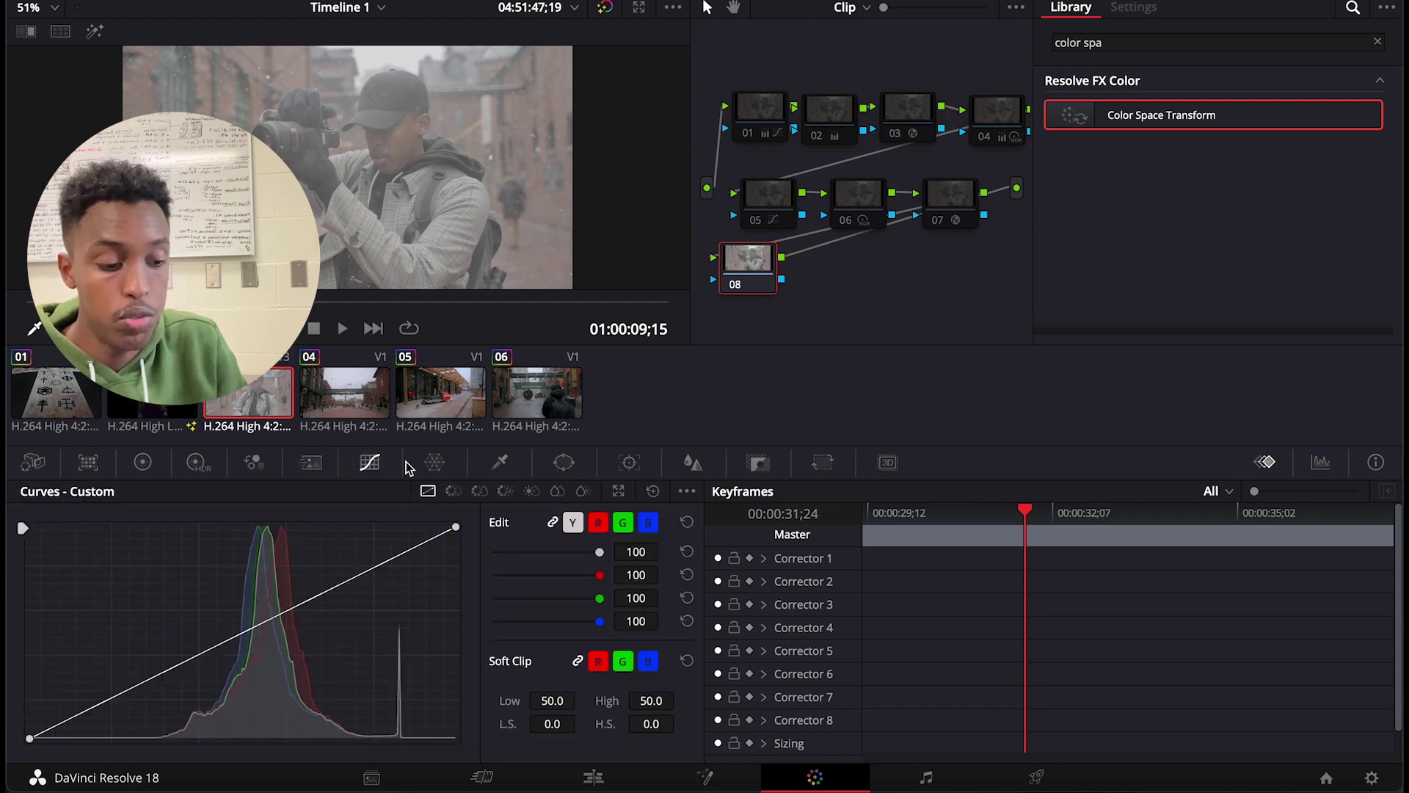
drag(748, 260, 763, 273)
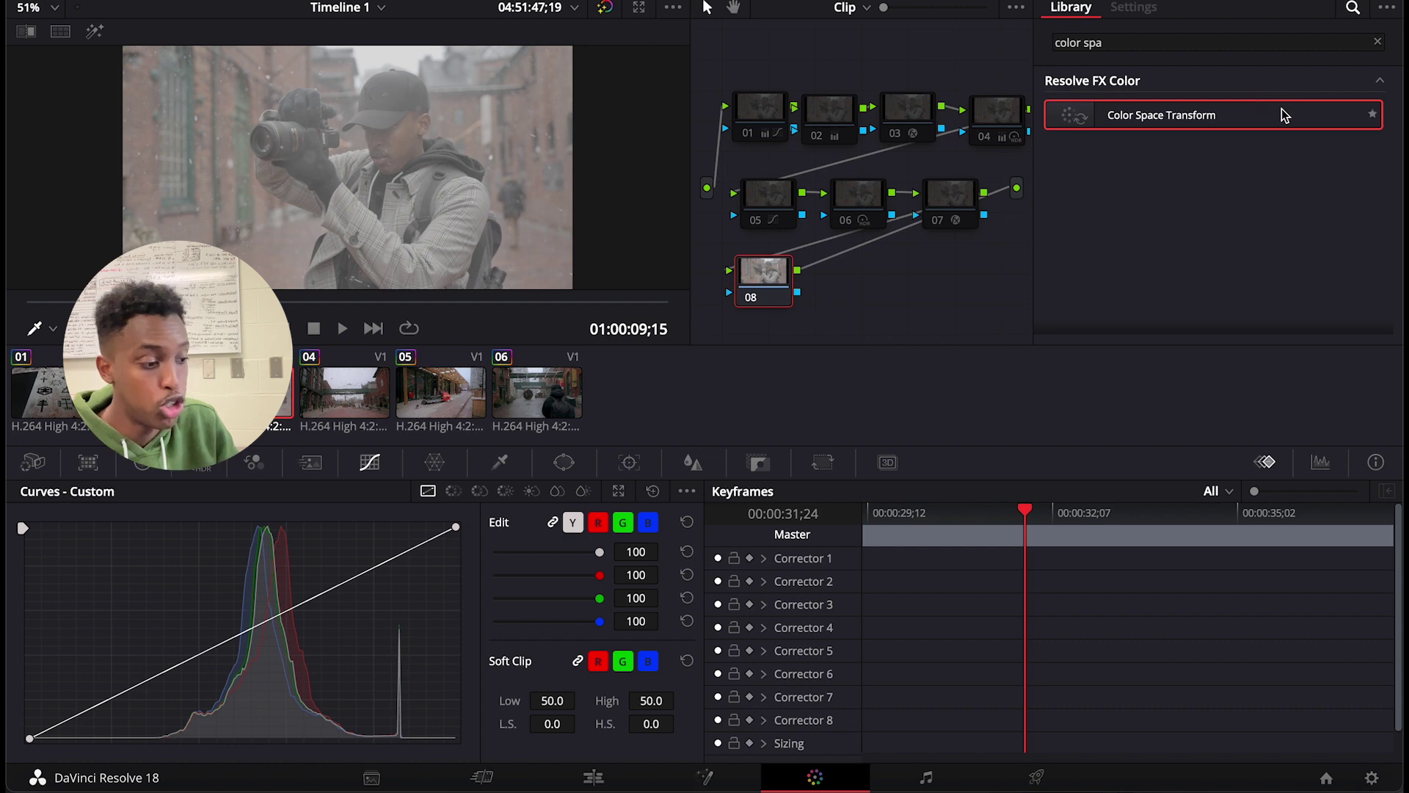
drag(1294, 116, 783, 291)
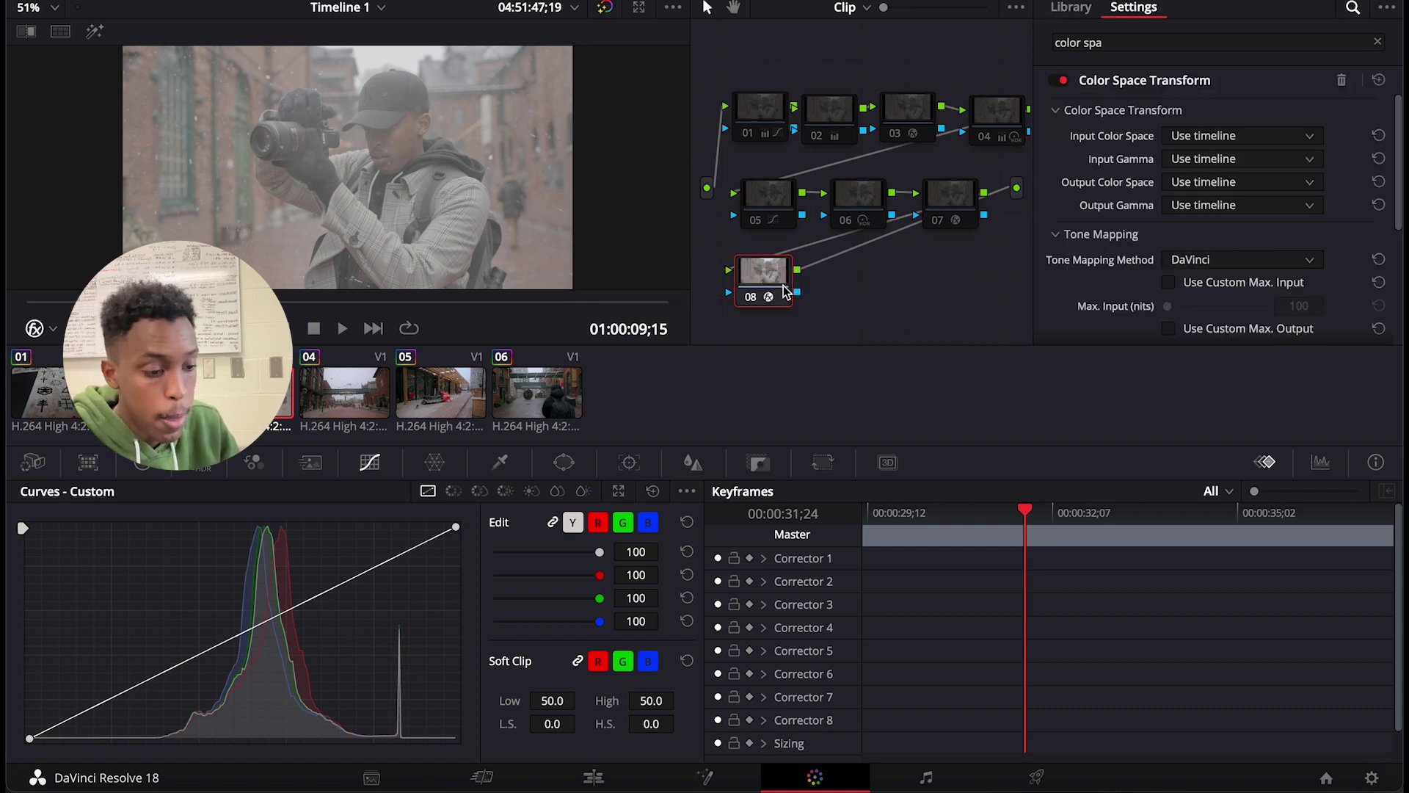
Set the input to Sony S-Gamut3.Cine / S-Log3 and compare node 08 on and off.
click(1223, 138)
scroll(1233, 294, down, 10)
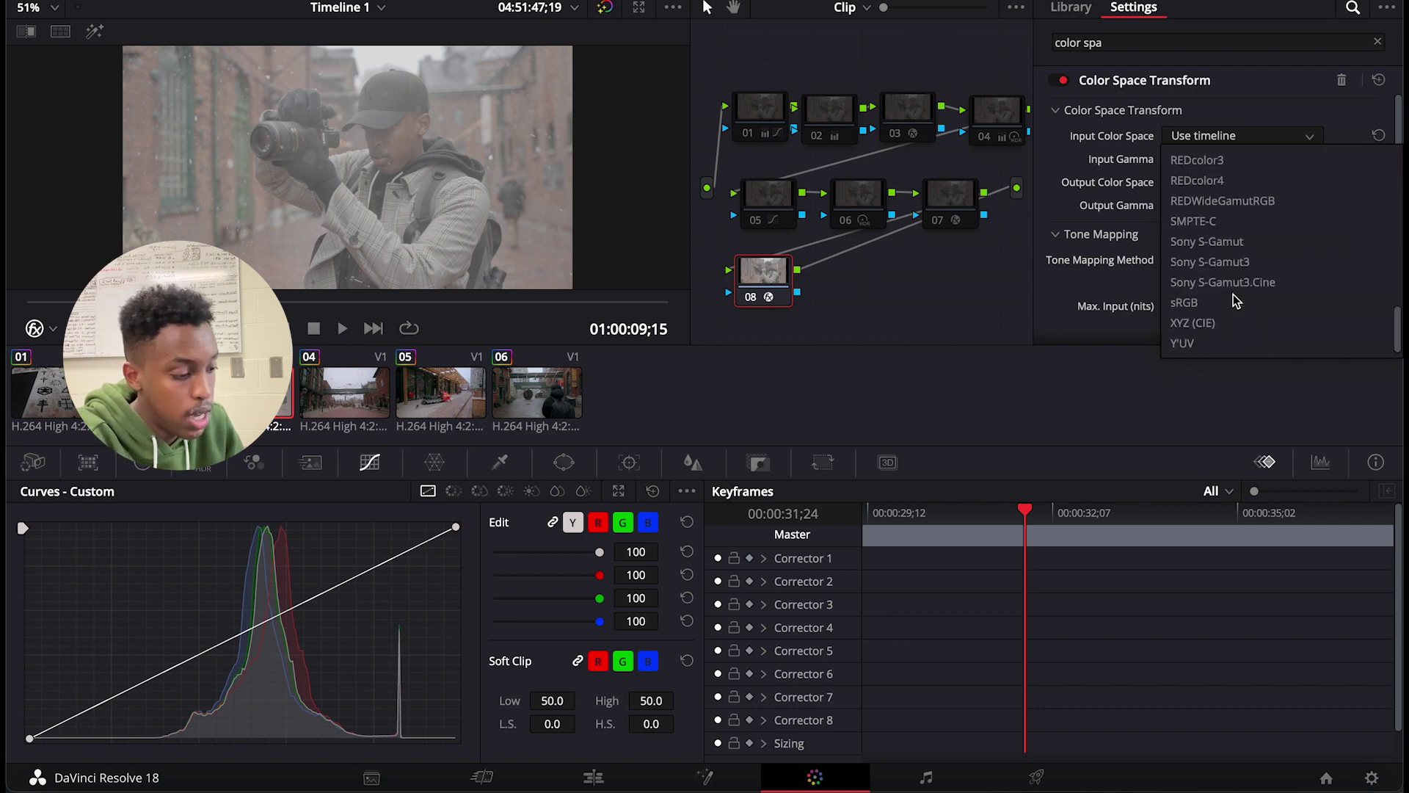
click(1231, 286)
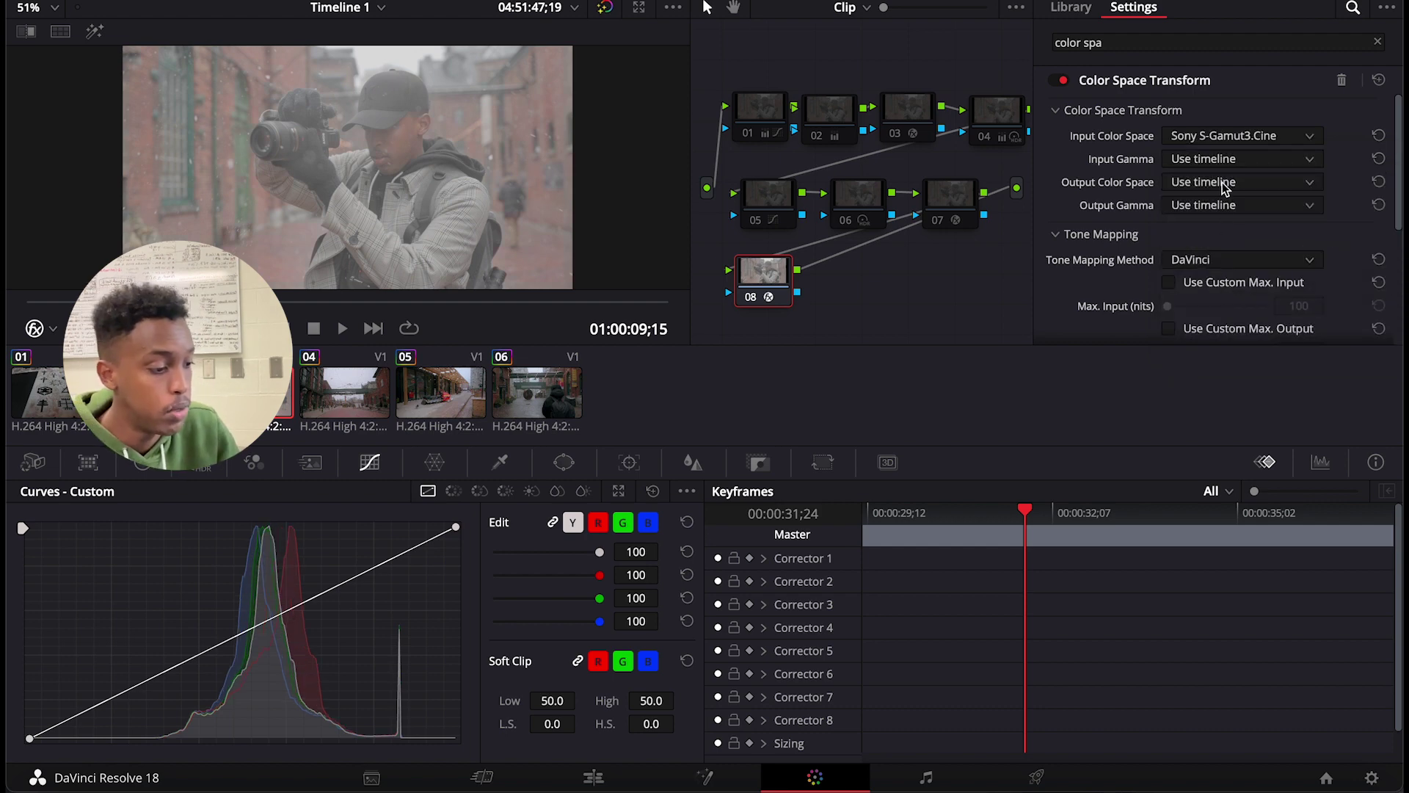
click(1233, 159)
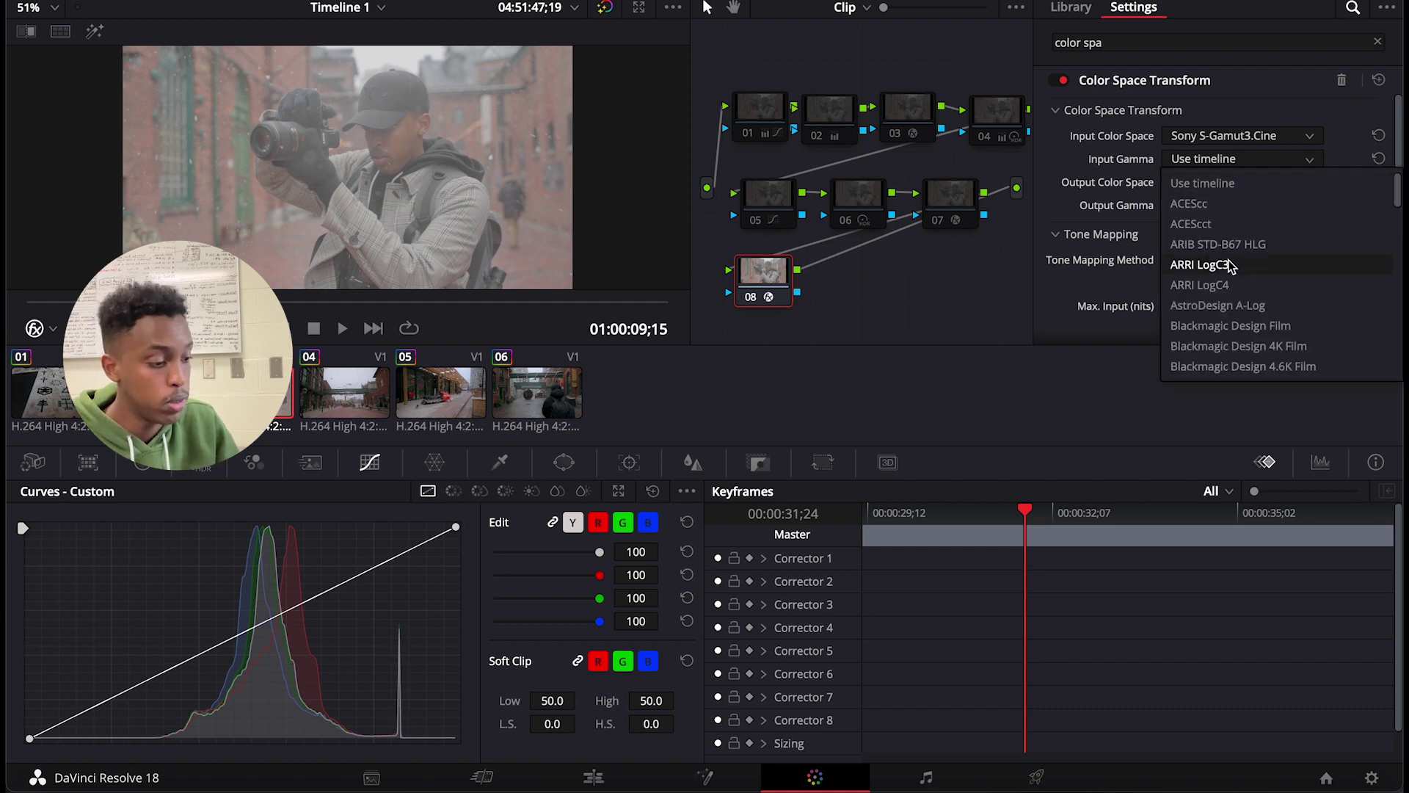
scroll(1232, 266, down, 15)
scroll(1231, 266, up, 3)
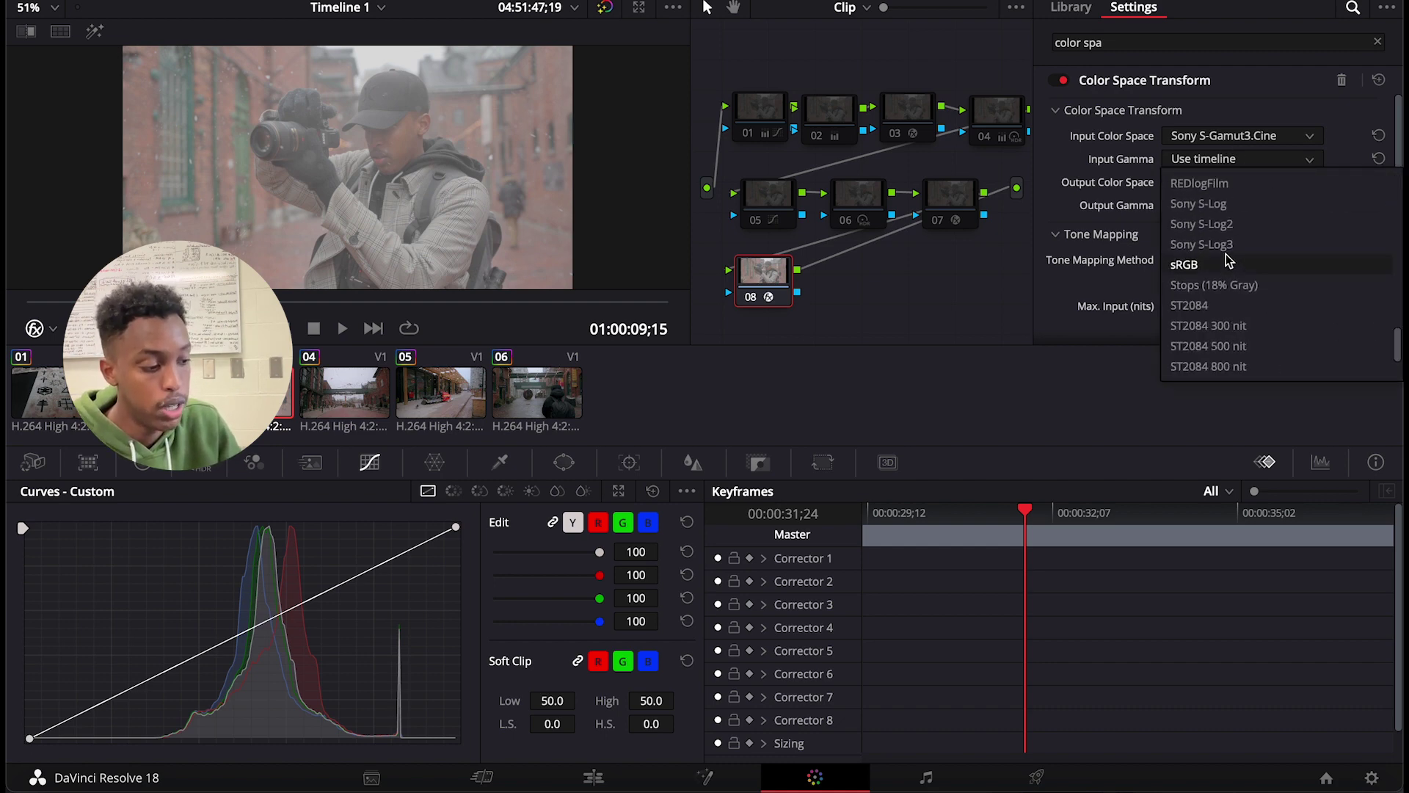
click(1223, 253)
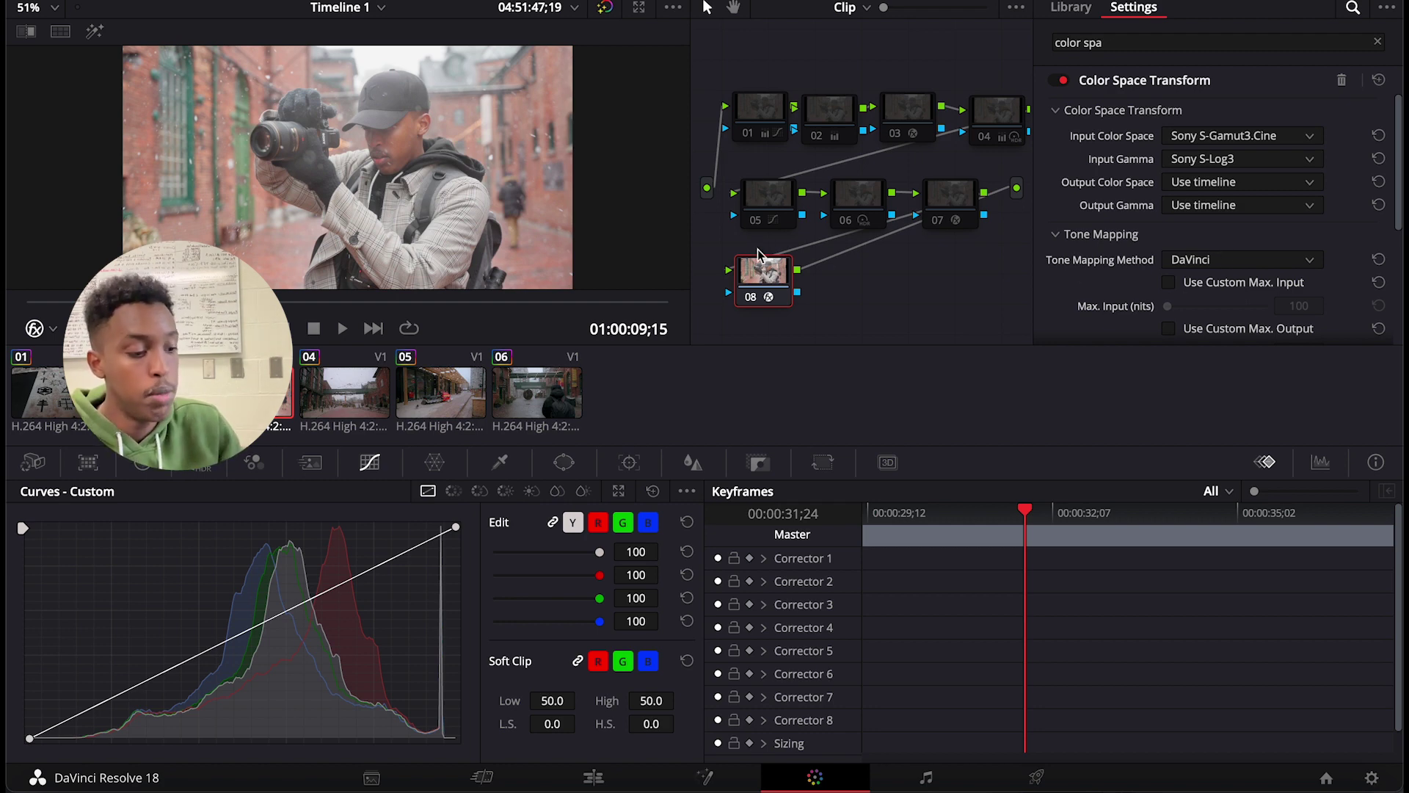
click(750, 299)
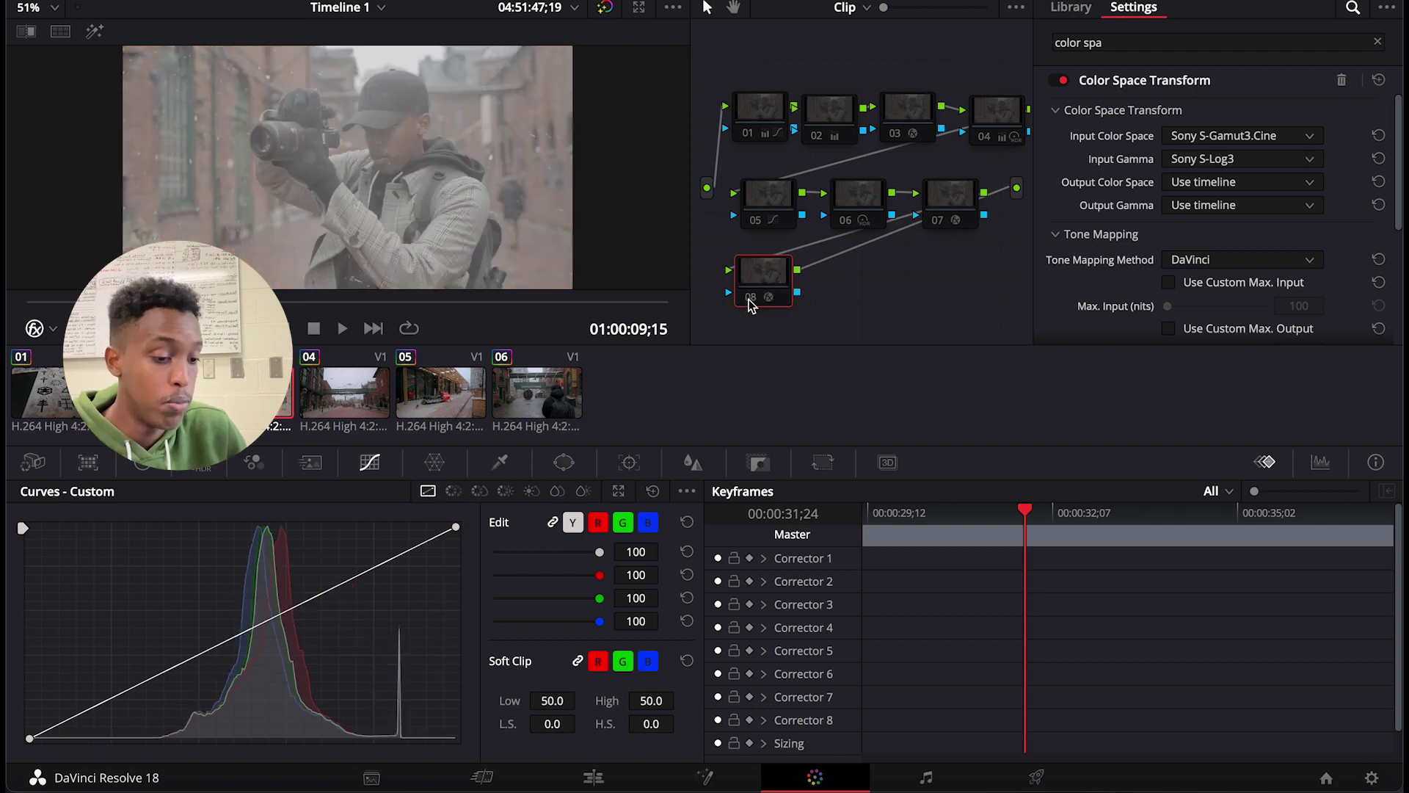
click(750, 299)
Set output gamma to Rec.709, compare the look, then delete node 08.
click(1241, 205)
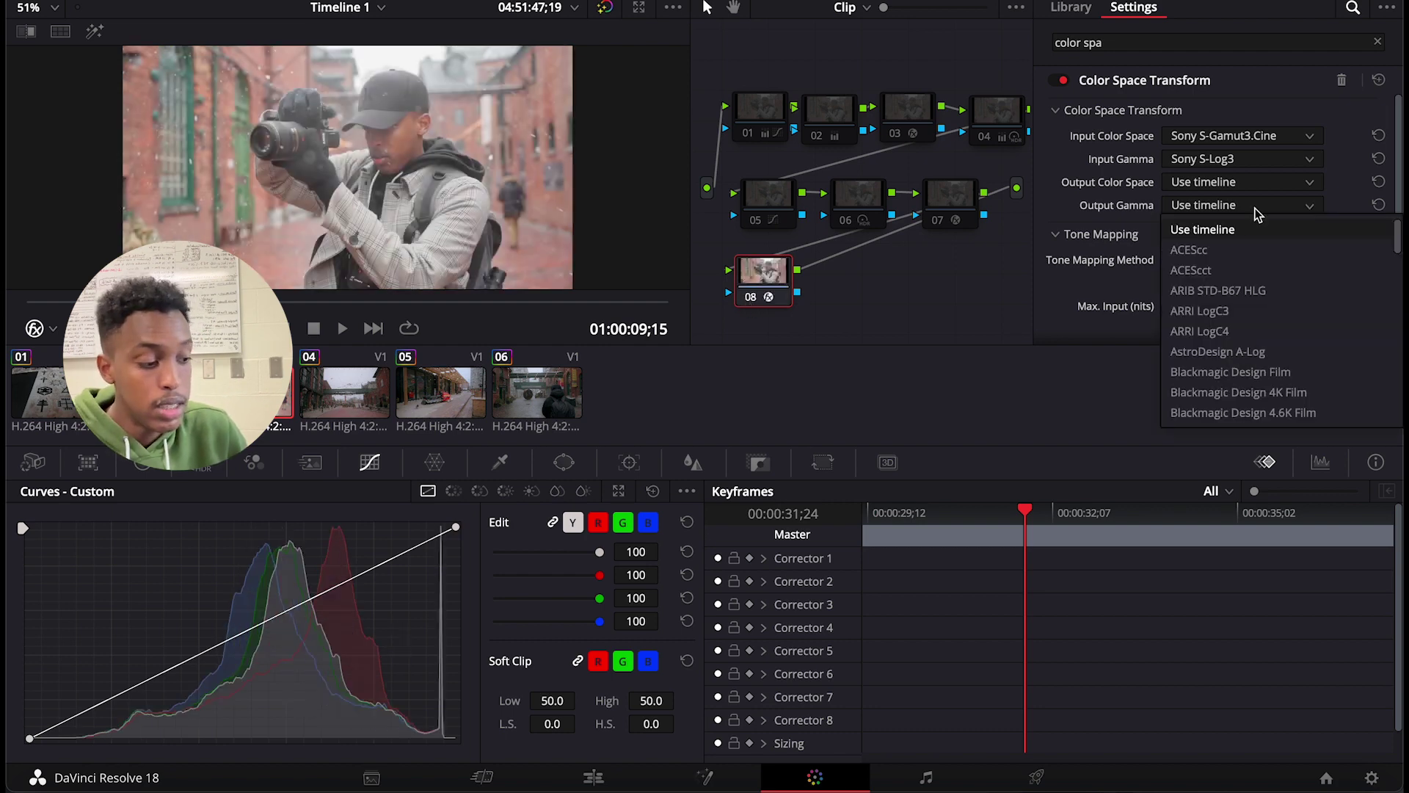
scroll(1213, 290, down, 8)
scroll(1214, 291, up, 5)
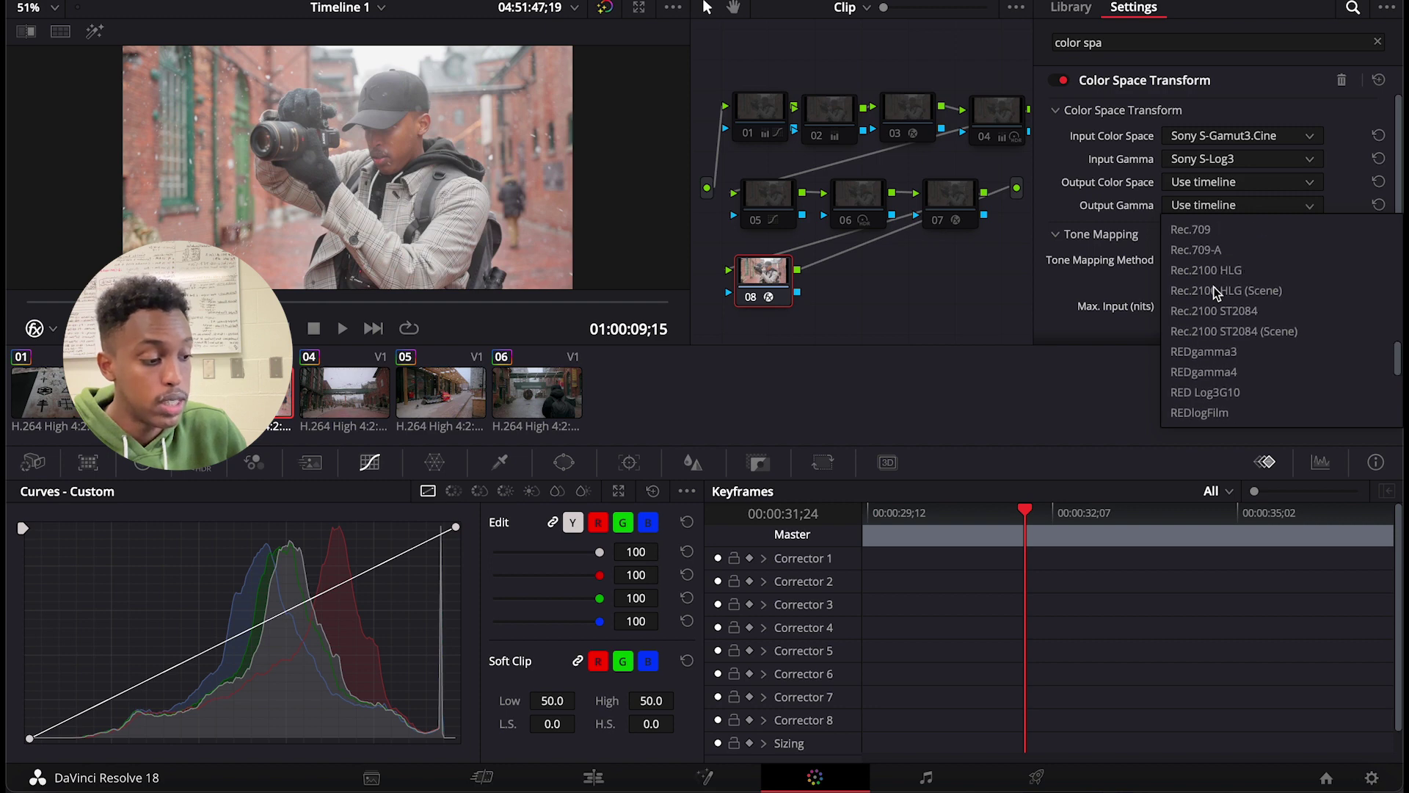
click(1222, 233)
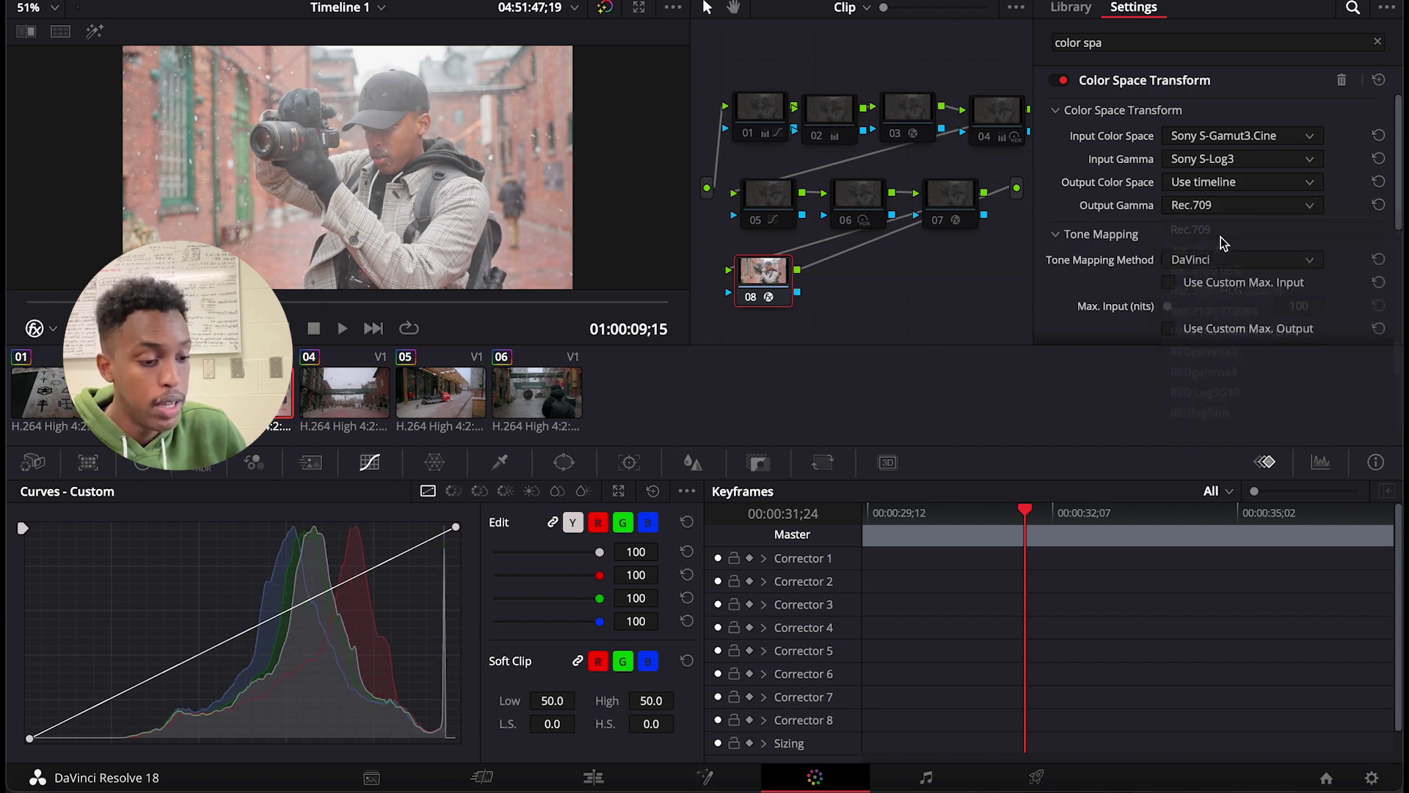
click(744, 295)
click(747, 296)
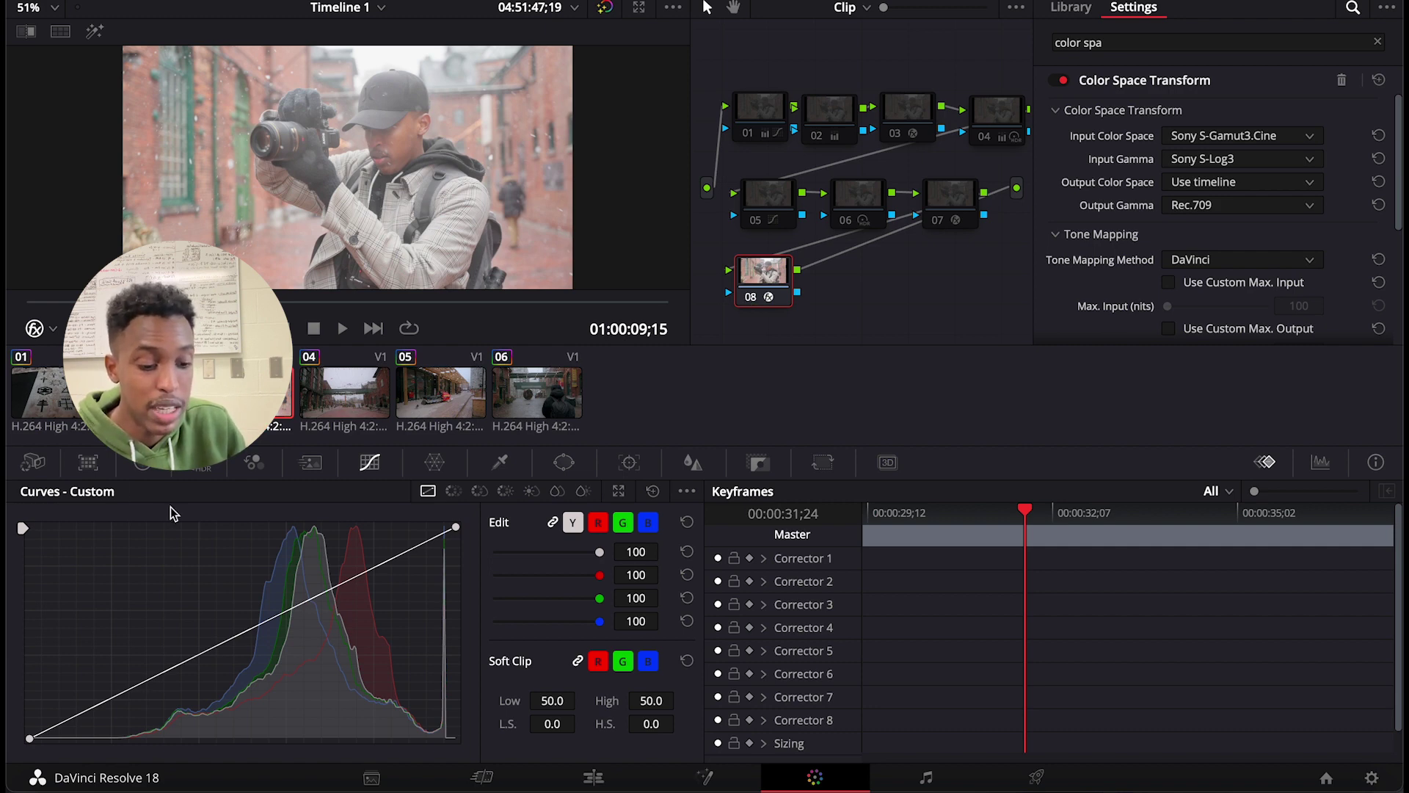
click(147, 463)
click(202, 462)
key(Delete)
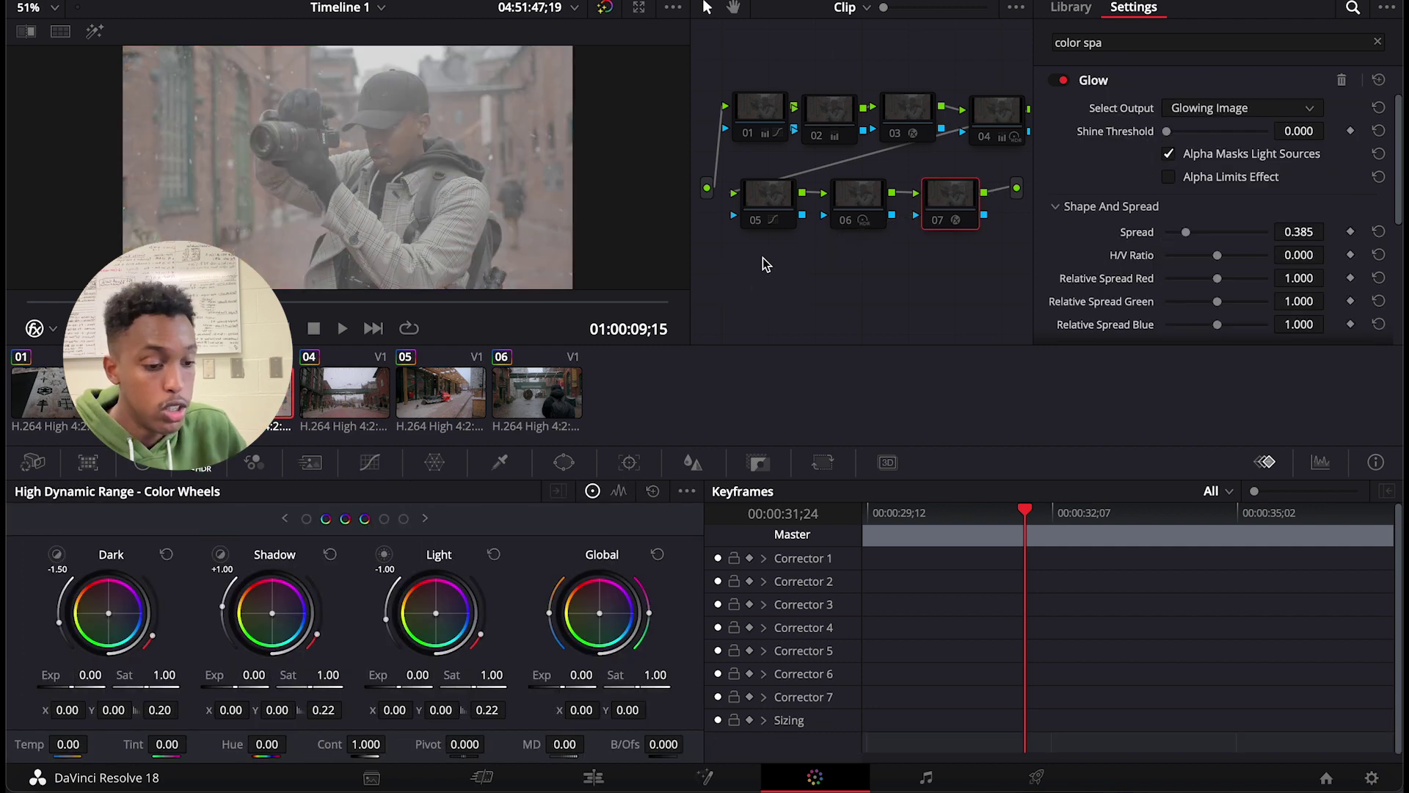
Re-enable nodes 02 and 03, compare node 06 on and off, and enable node 07's glow.
click(895, 135)
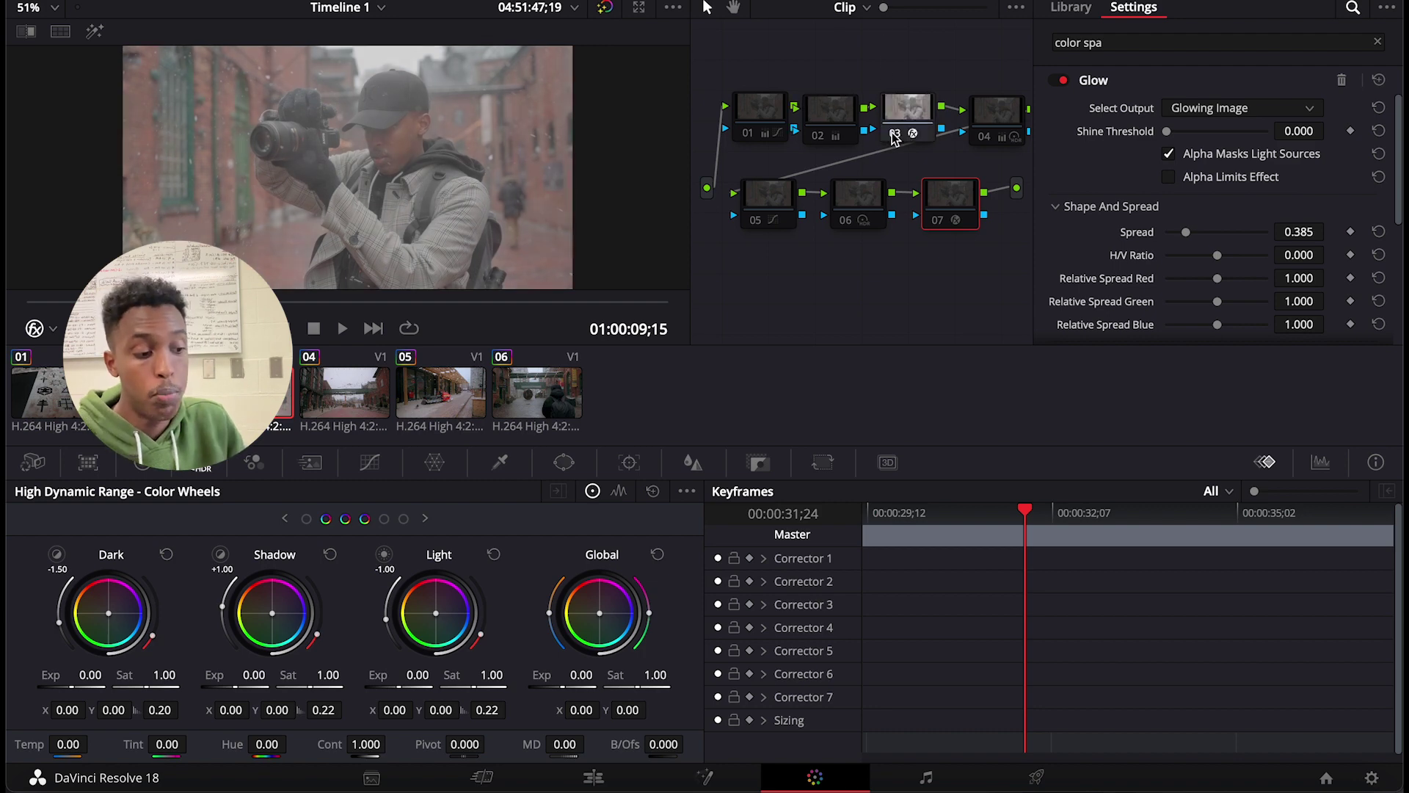
click(819, 136)
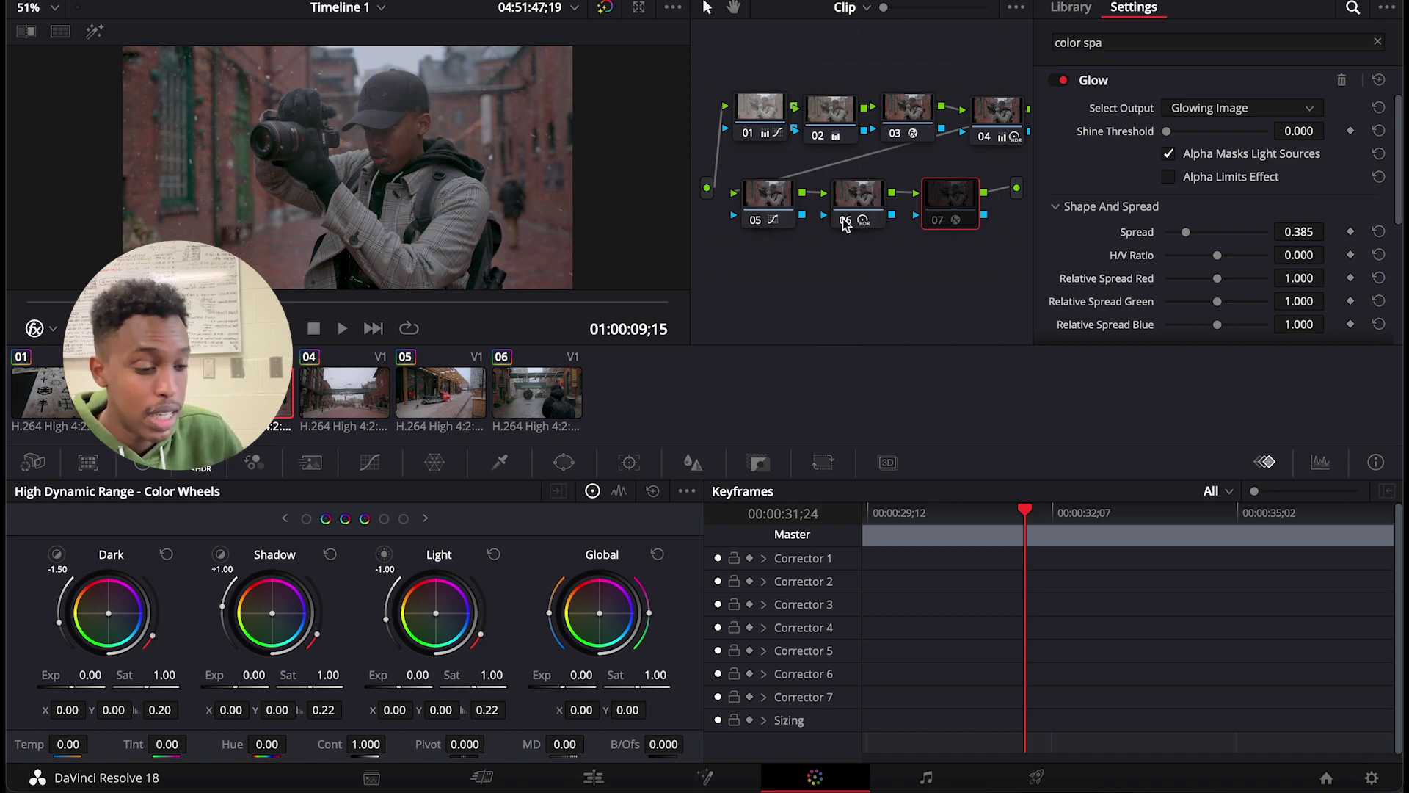
click(844, 224)
click(844, 224)
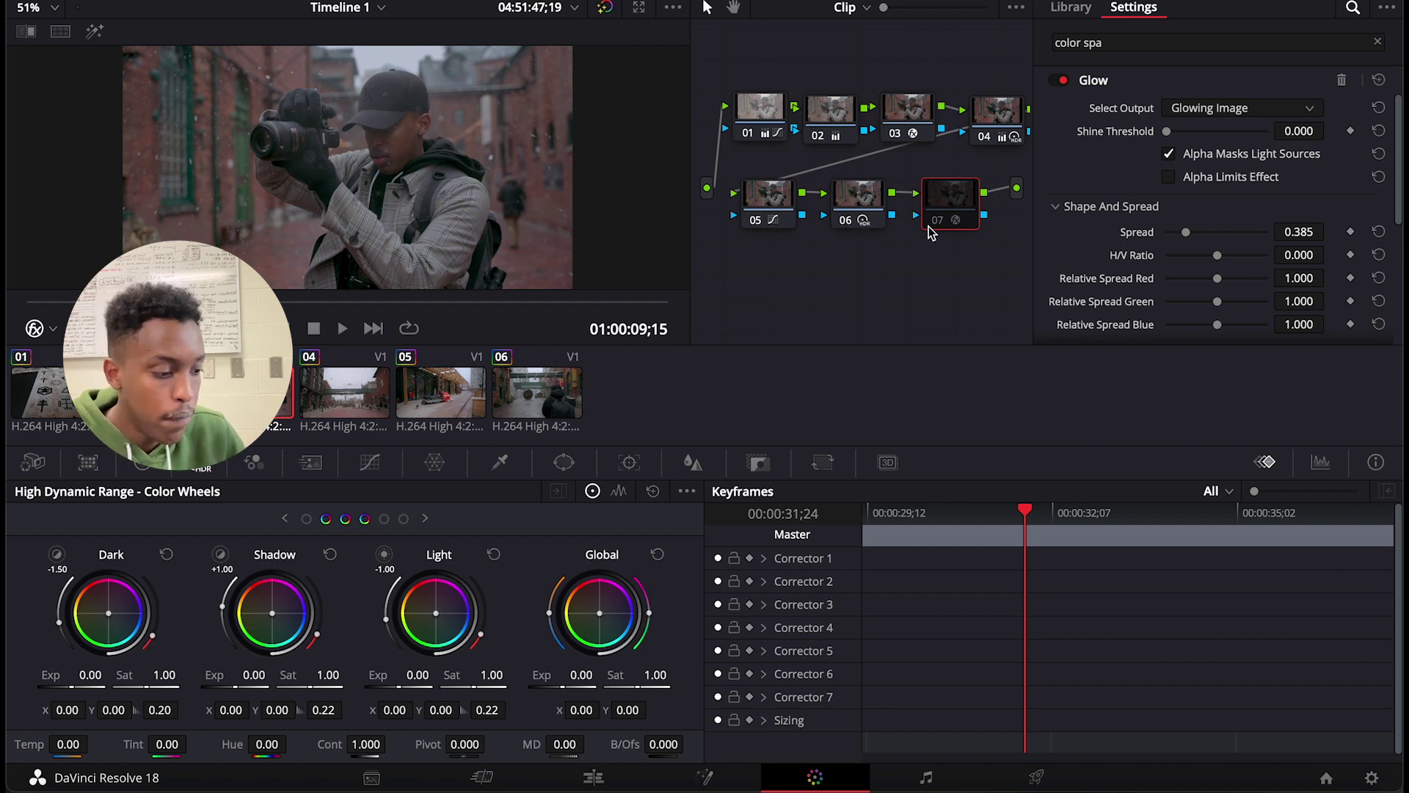
click(937, 224)
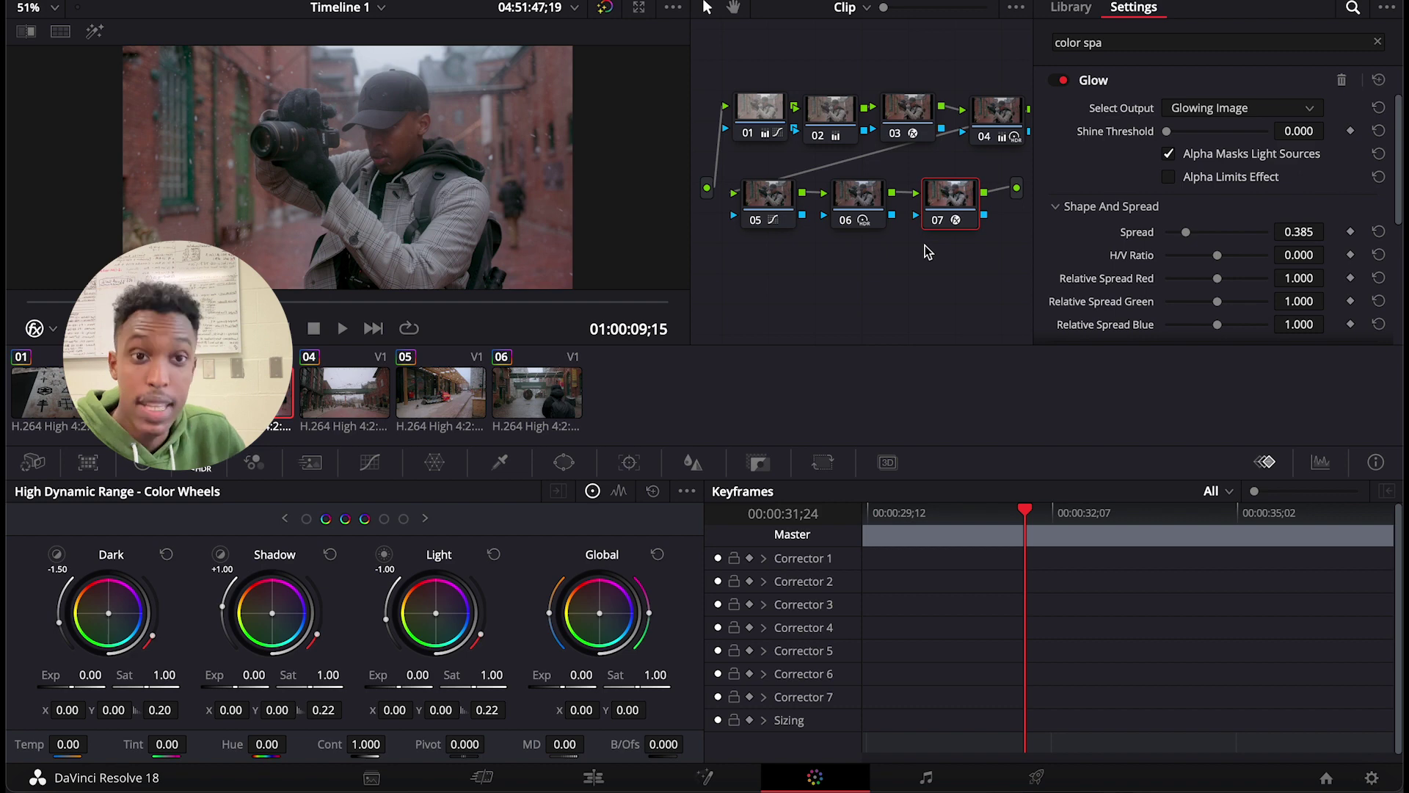
key(Down)
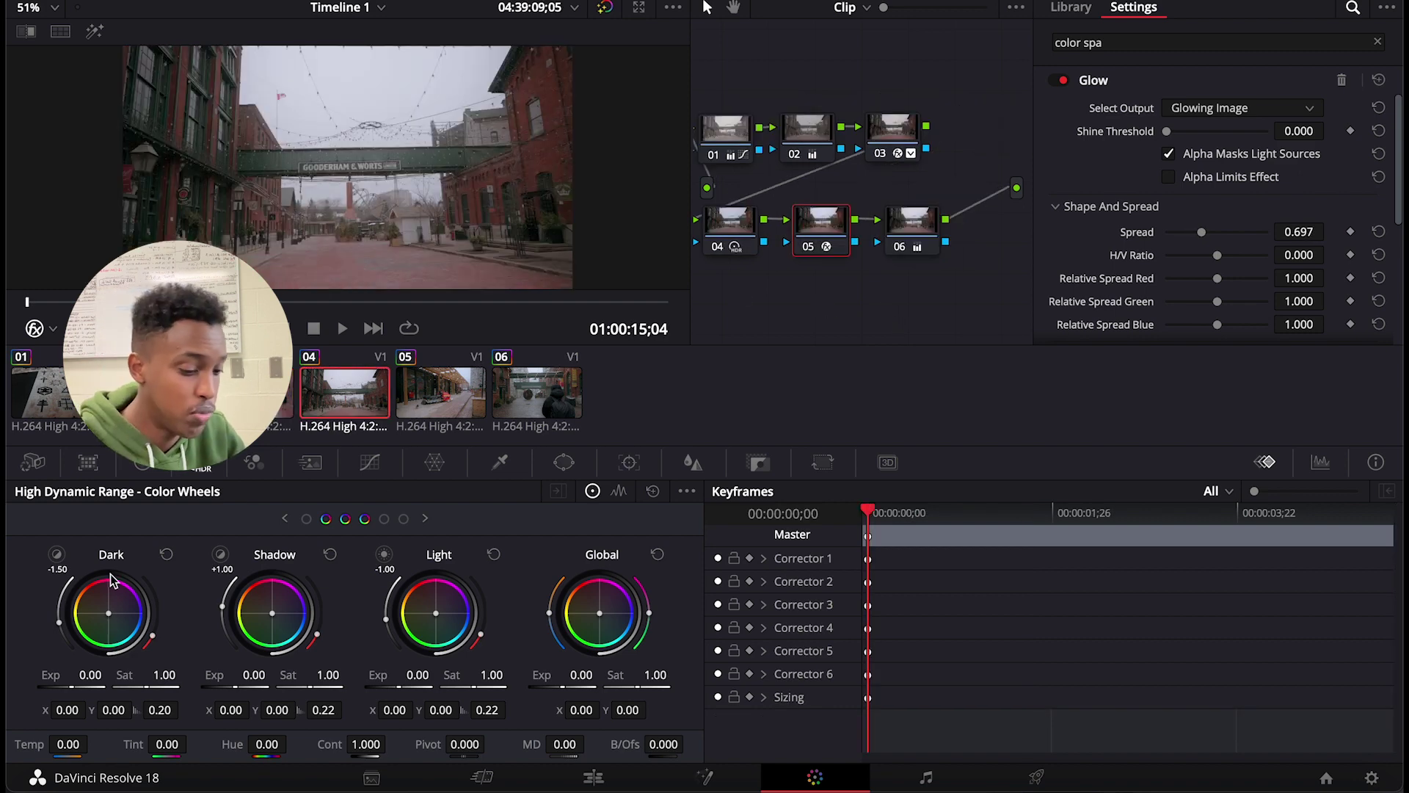
Compare the grades of clips 05 and 06, ending on clip 04.
click(433, 405)
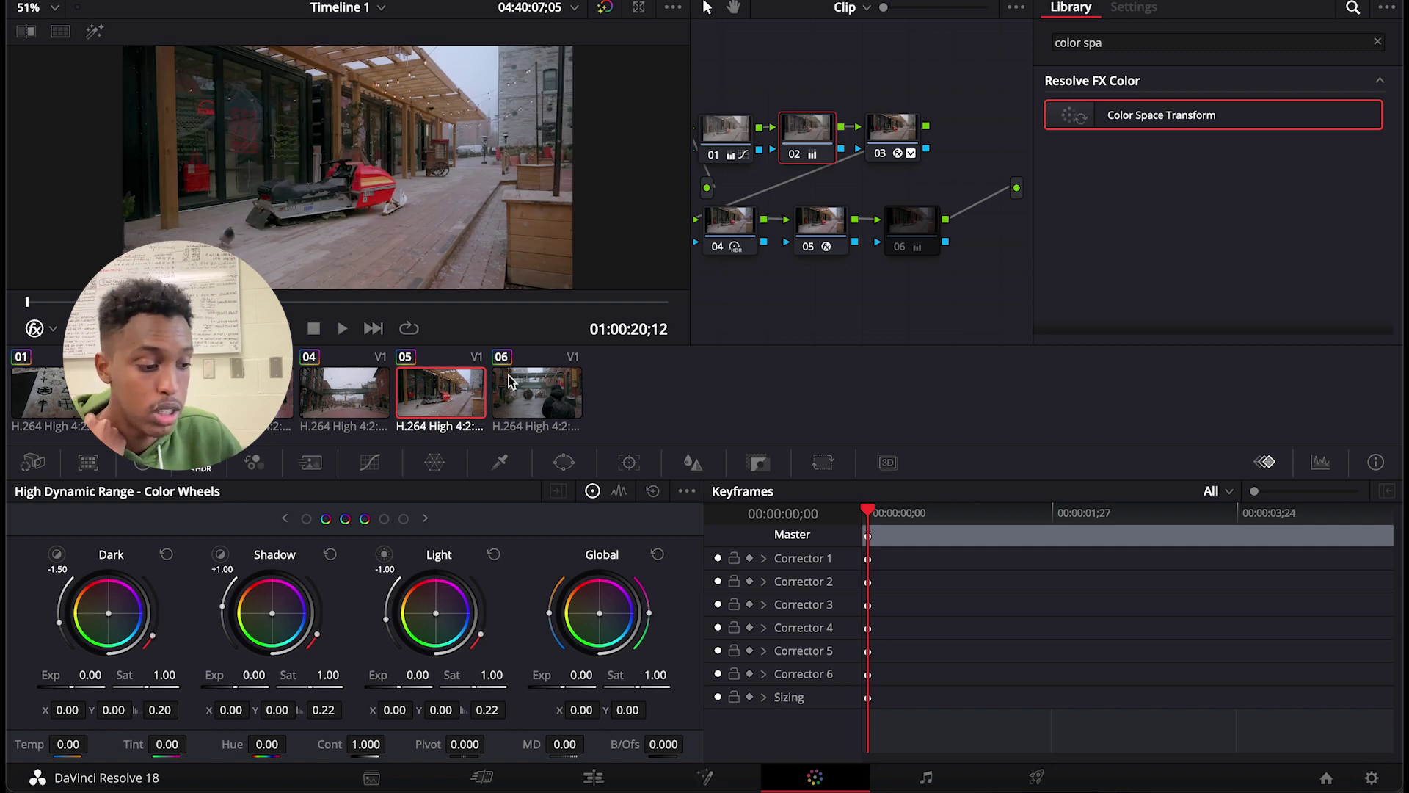
click(533, 390)
click(455, 391)
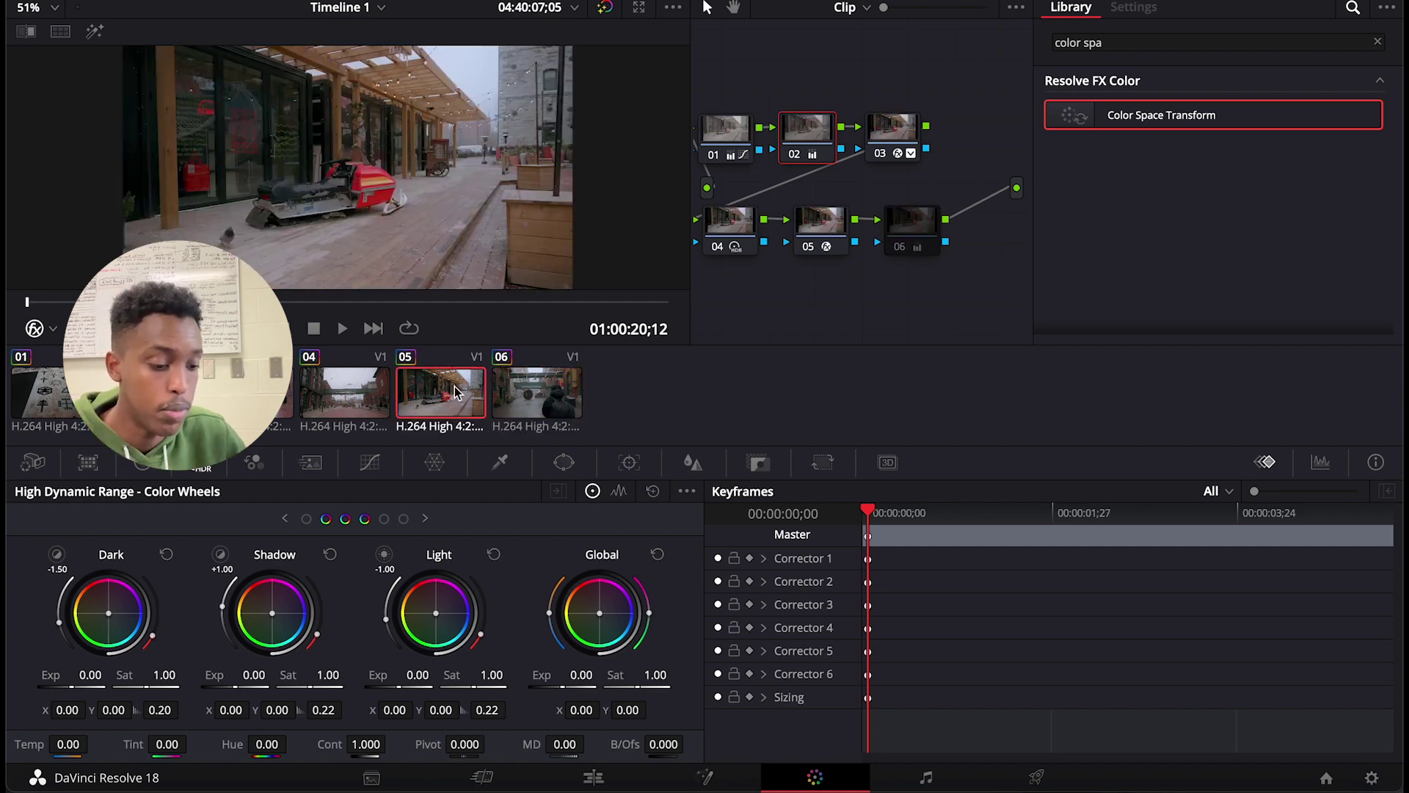
click(362, 401)
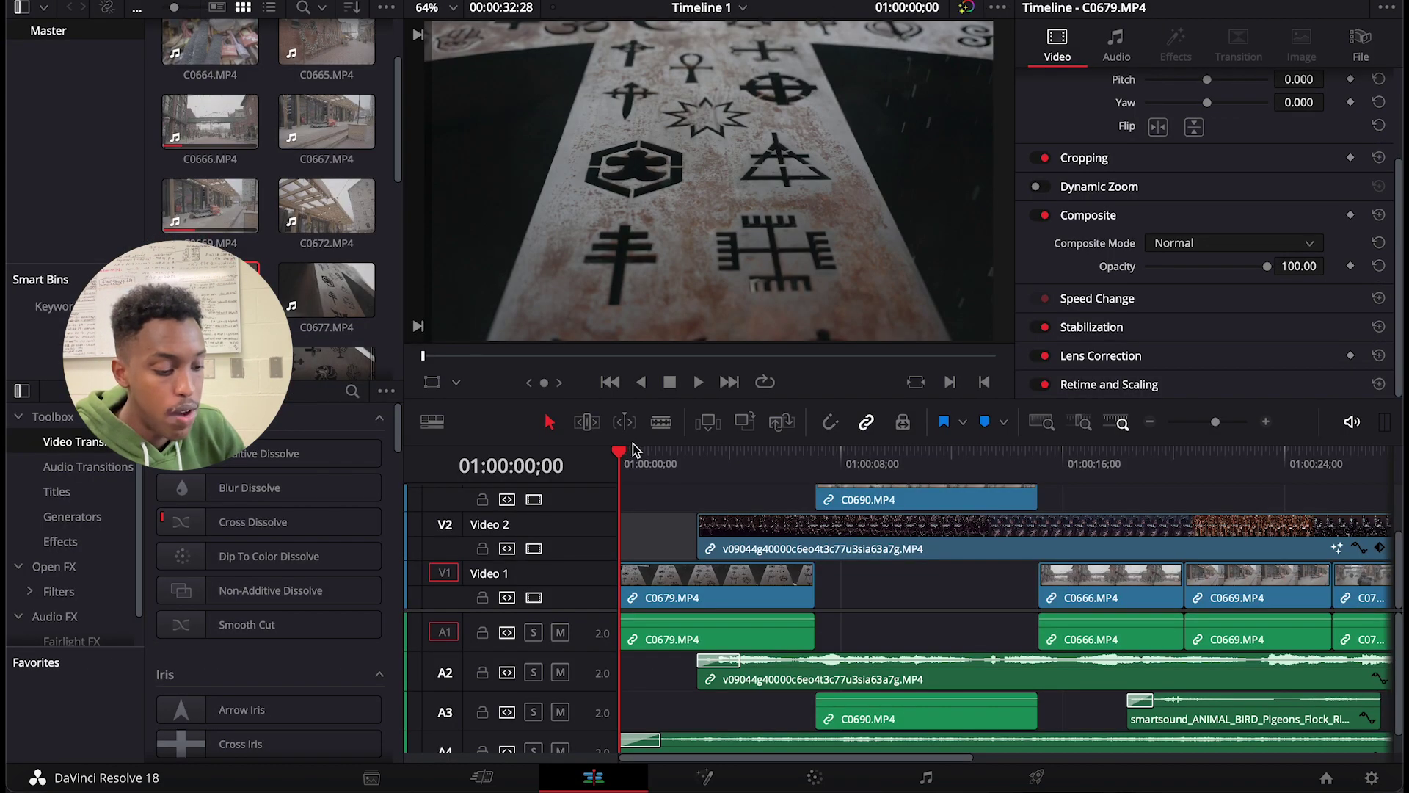
Scrub Timeline 1, unmute A4 and mute A2 so the blizzard wind plays.
click(624, 449)
drag(624, 449, 487, 455)
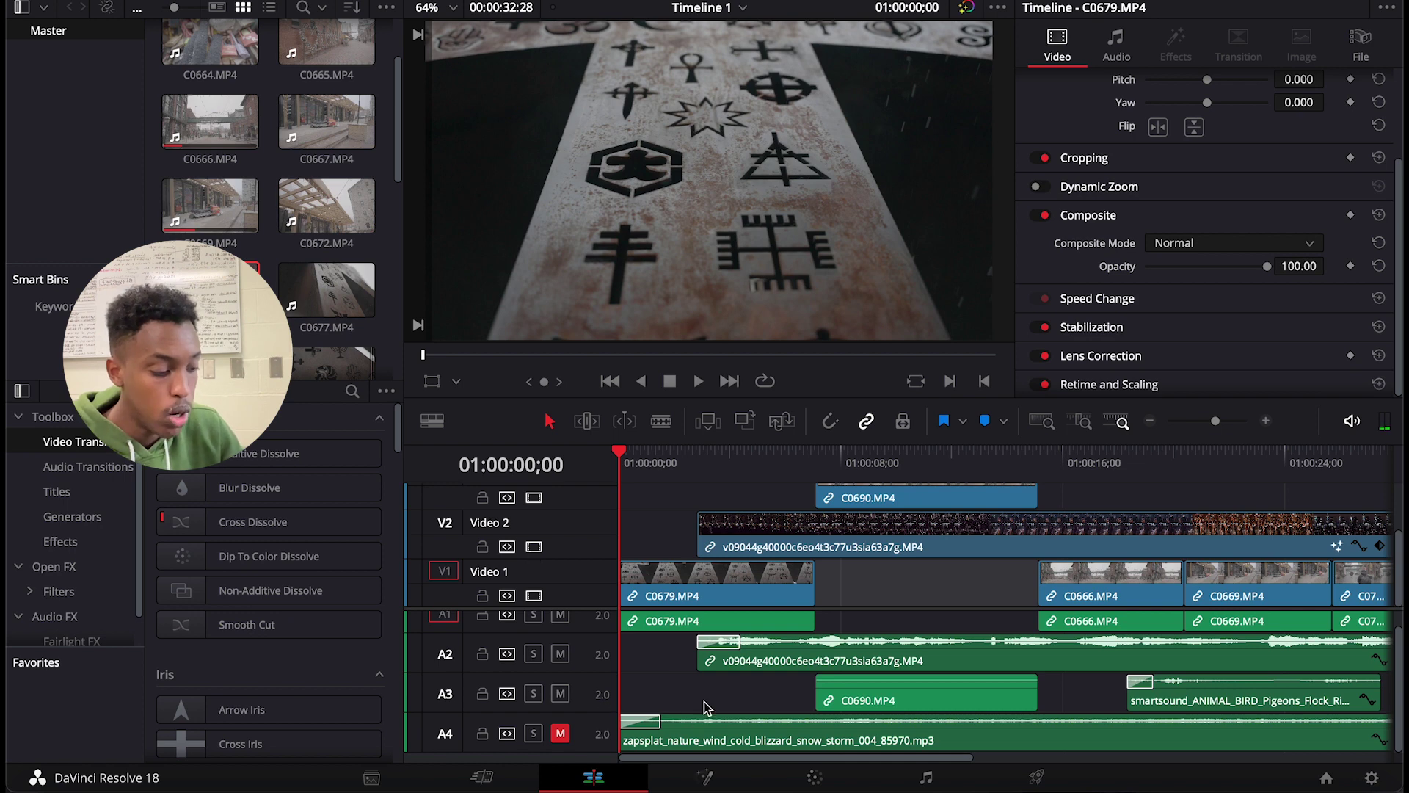
click(560, 733)
click(560, 654)
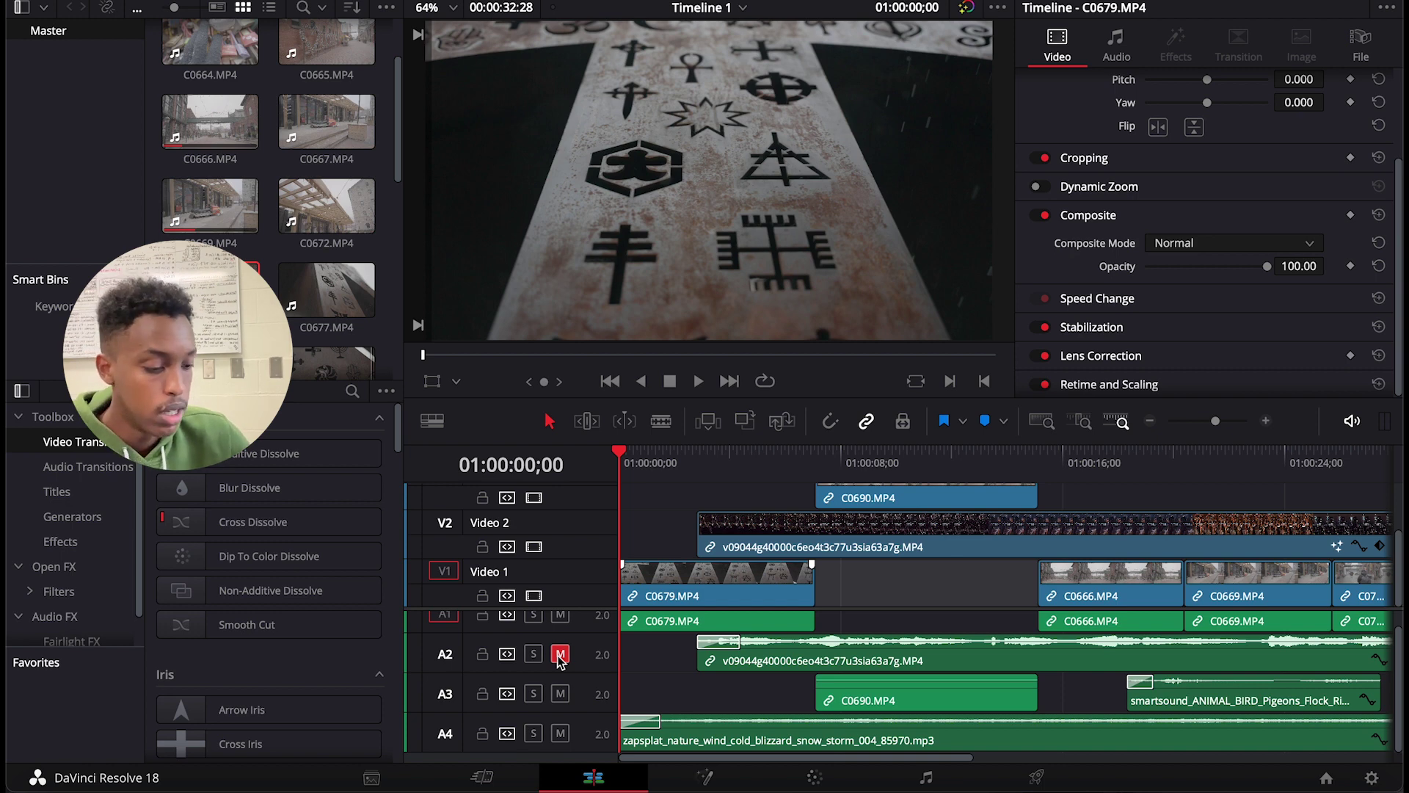
key(XF86AudioRaiseVolume)
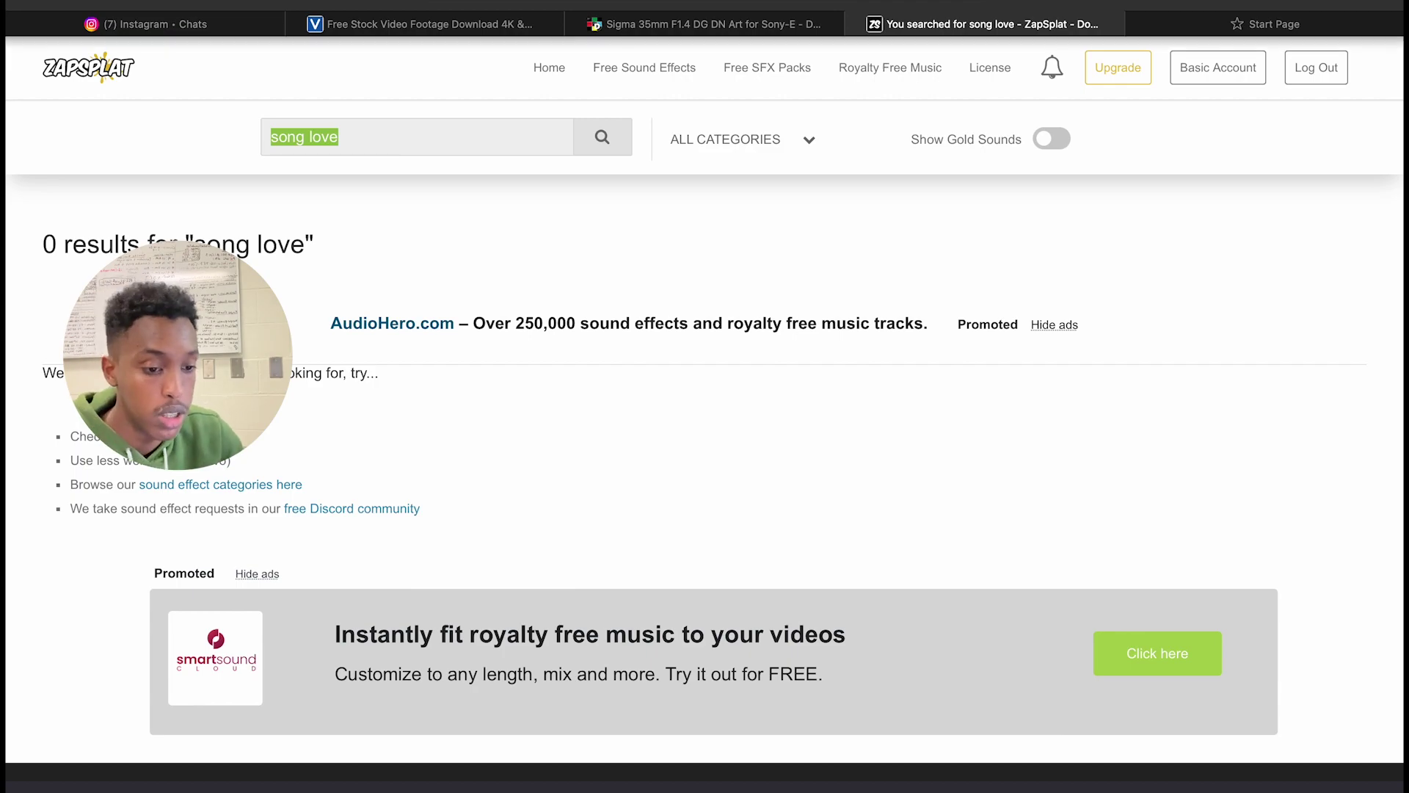
key(super+Tab)
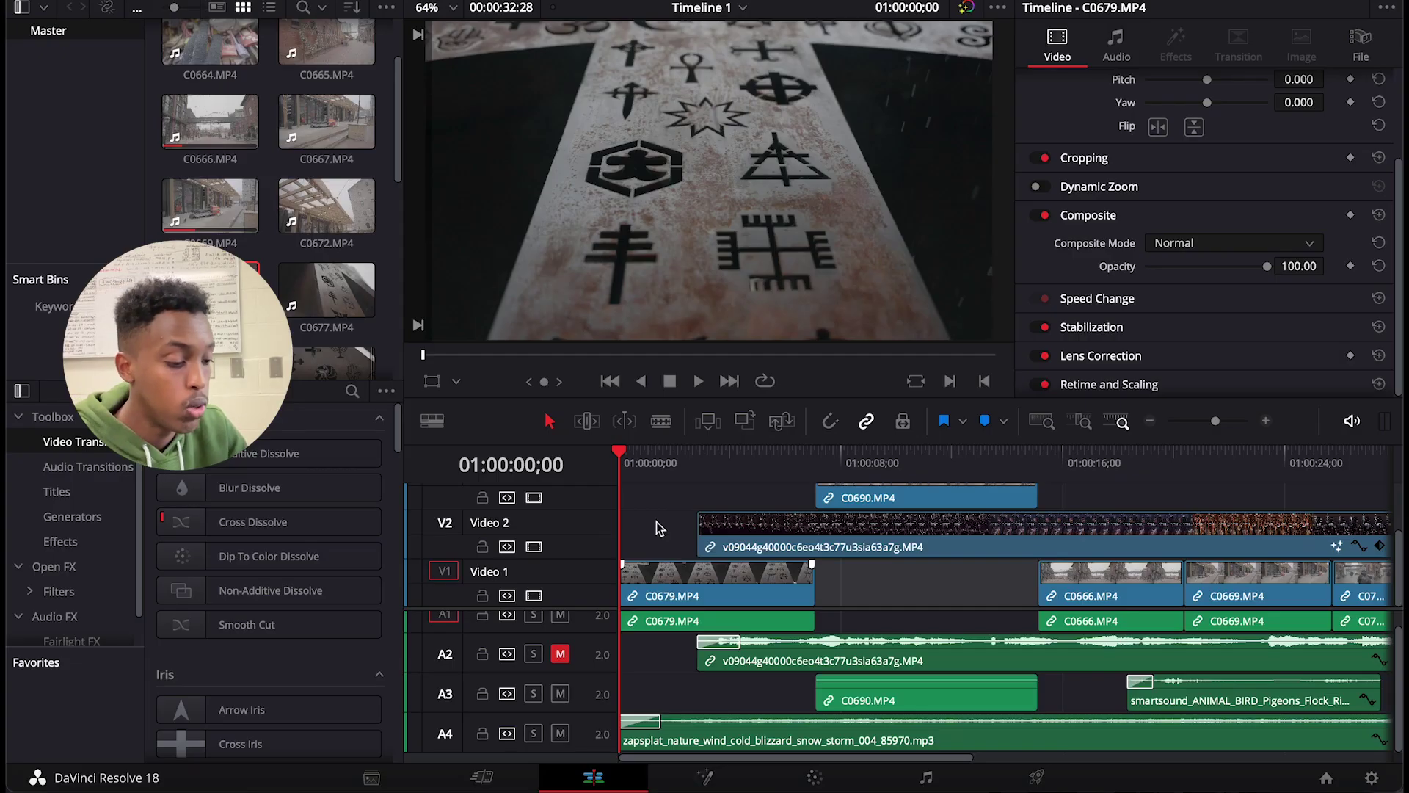
Lengthen the fade-in on the A4 wind audio and play the opening to hear it.
key(space)
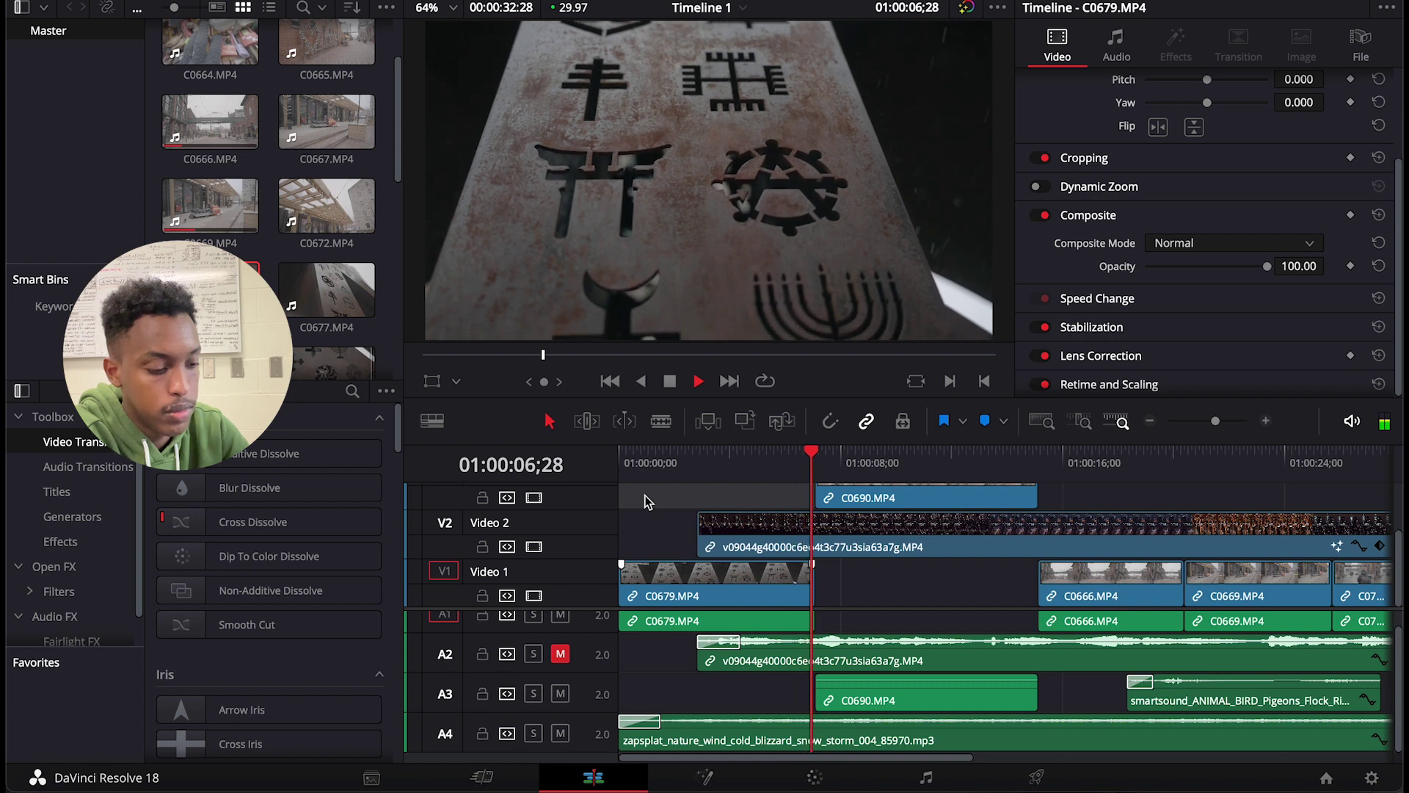
key(space)
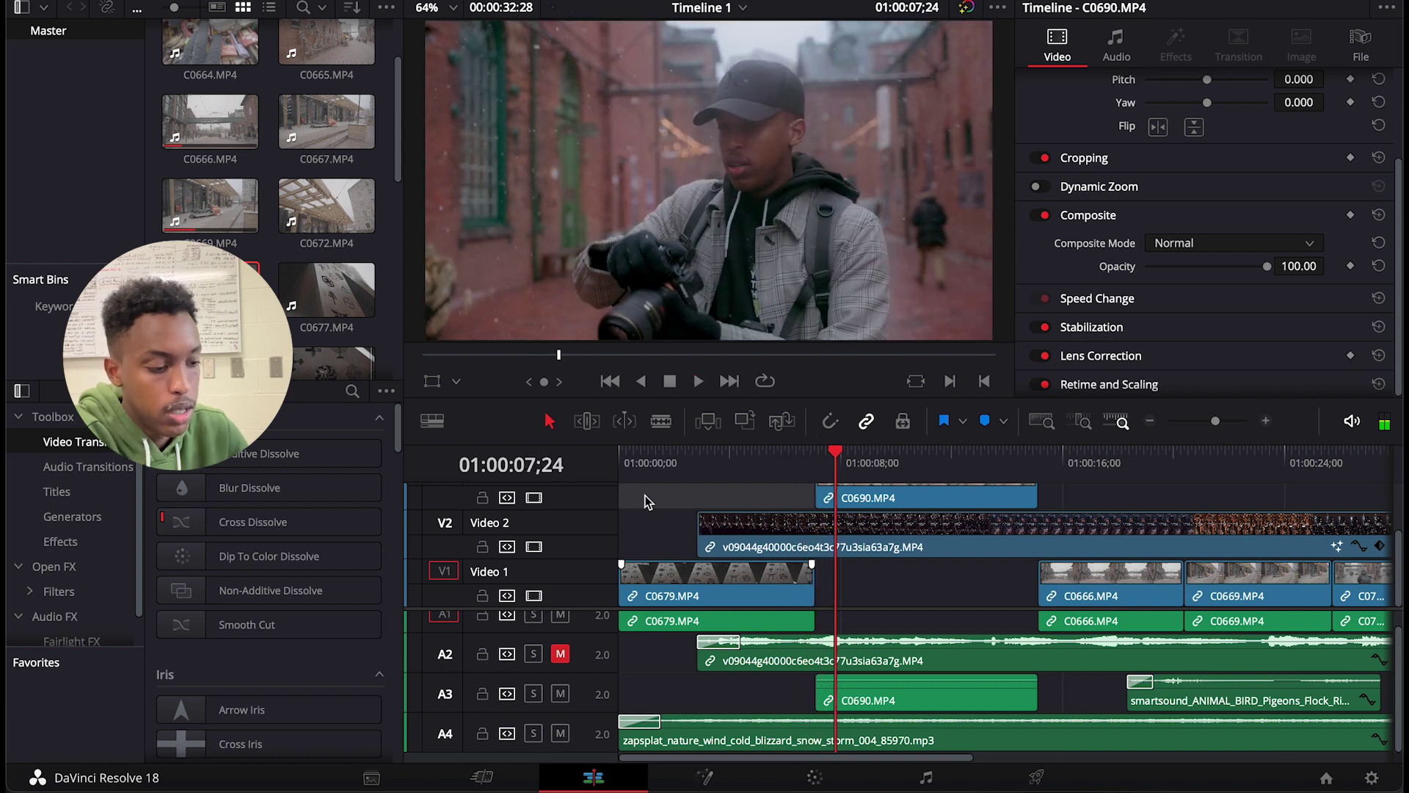
click(434, 354)
key(Home)
click(701, 740)
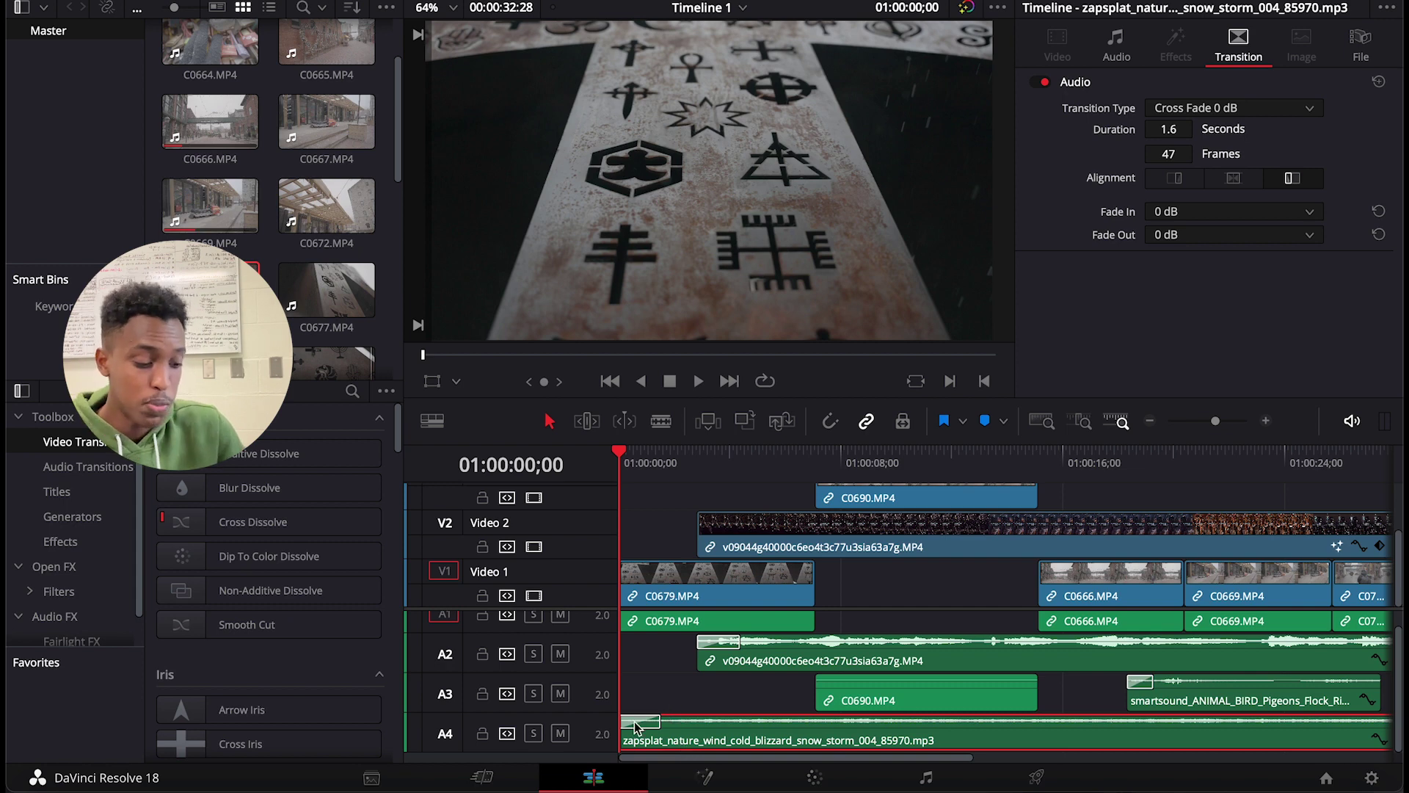
drag(659, 725, 667, 697)
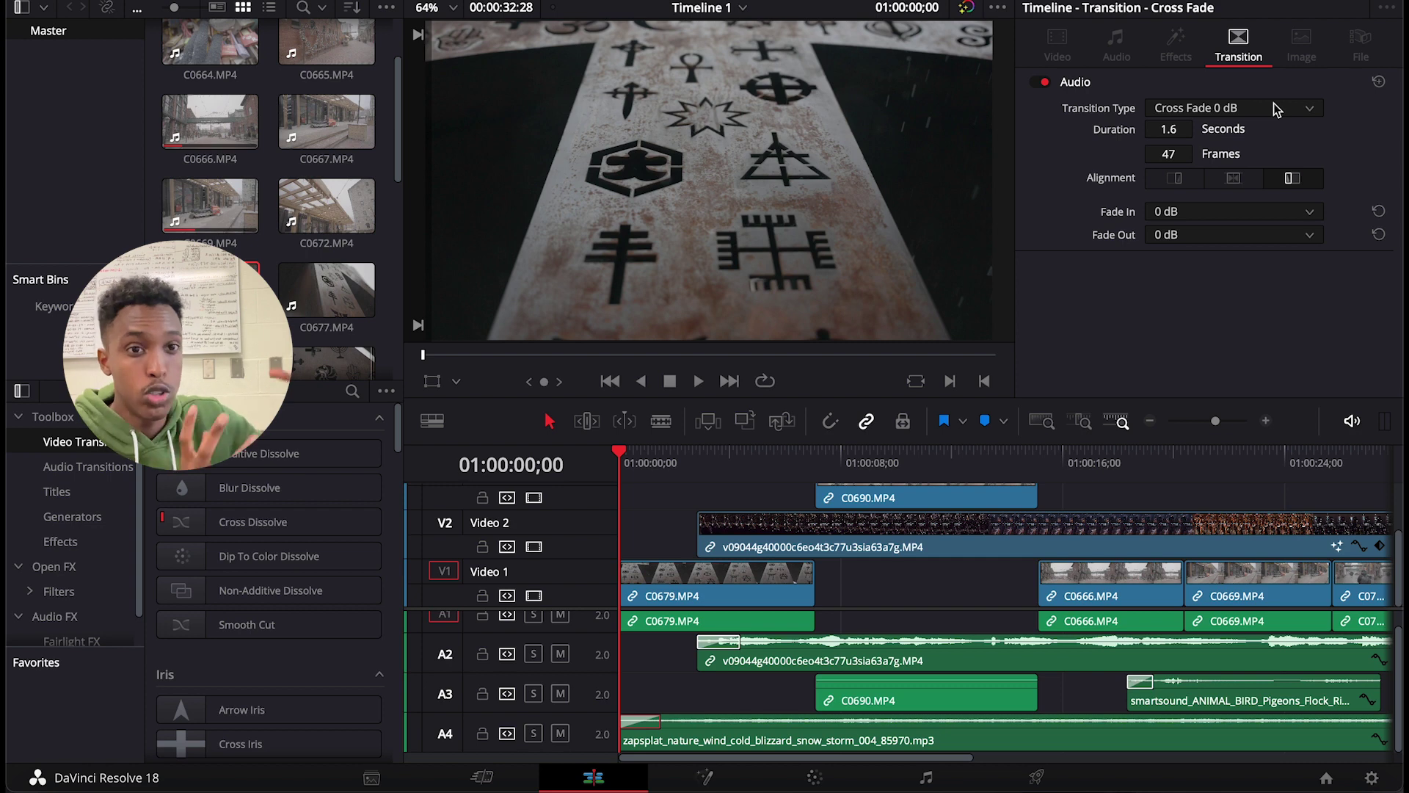
key(space)
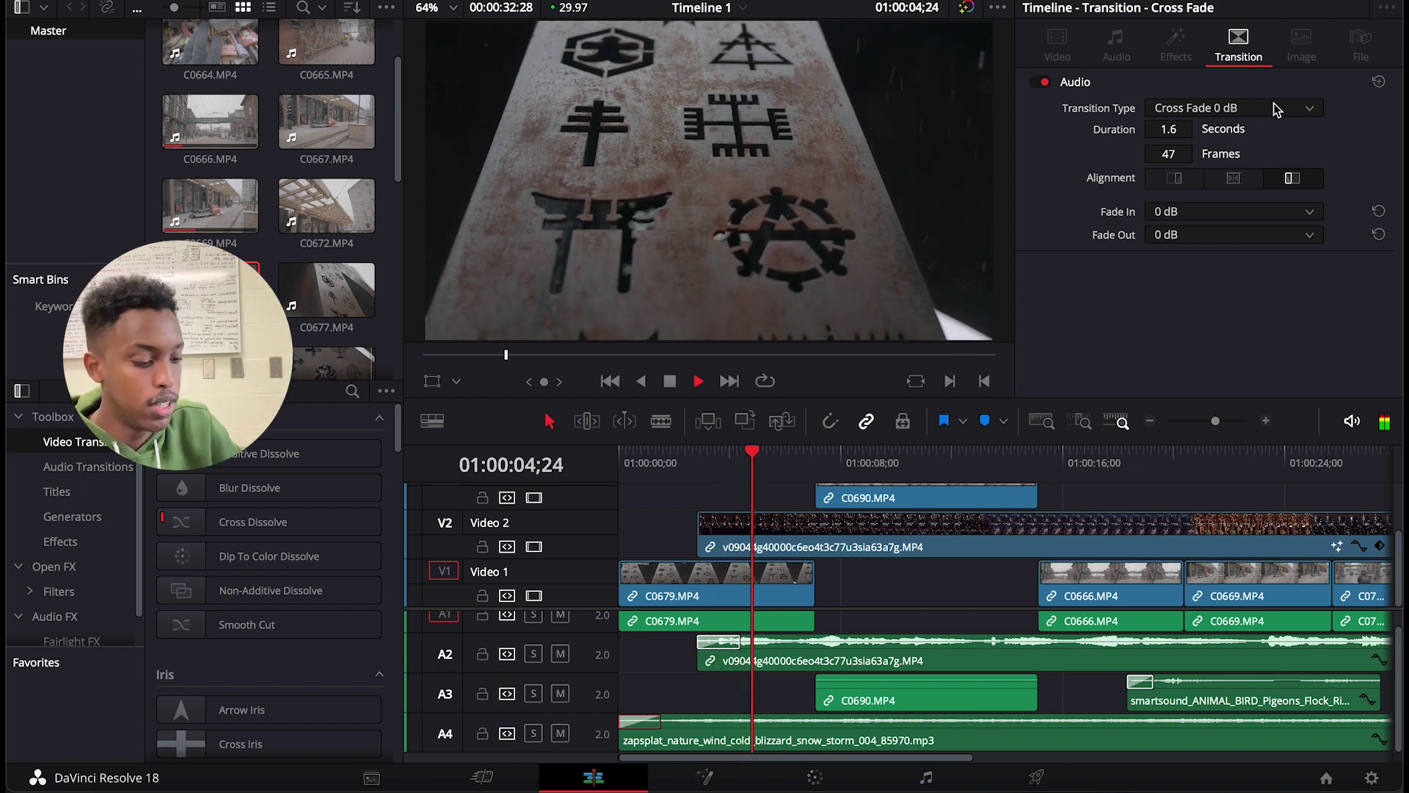
key(space)
Replay from about two seconds, then from 01:00:18;13.
drag(753, 453, 682, 456)
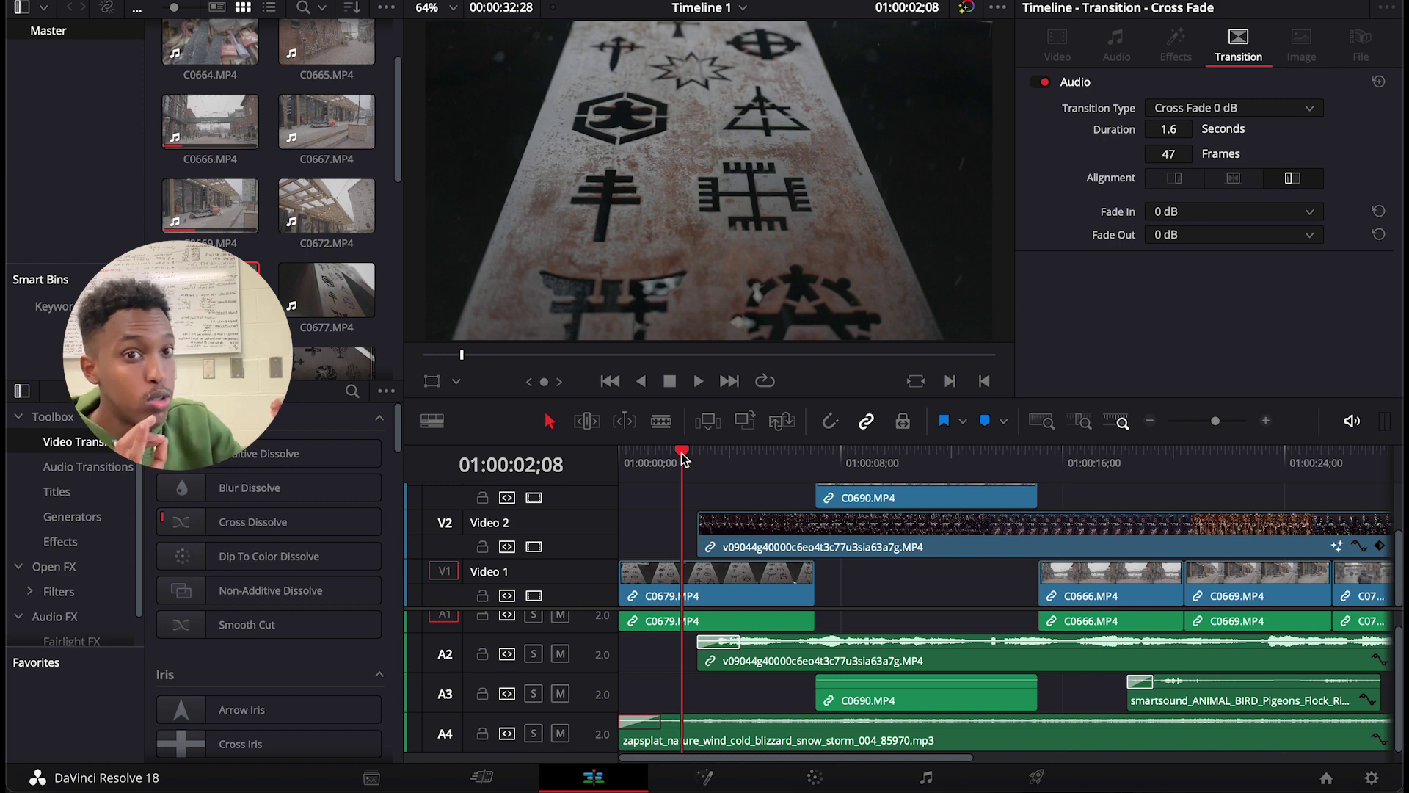
key(space)
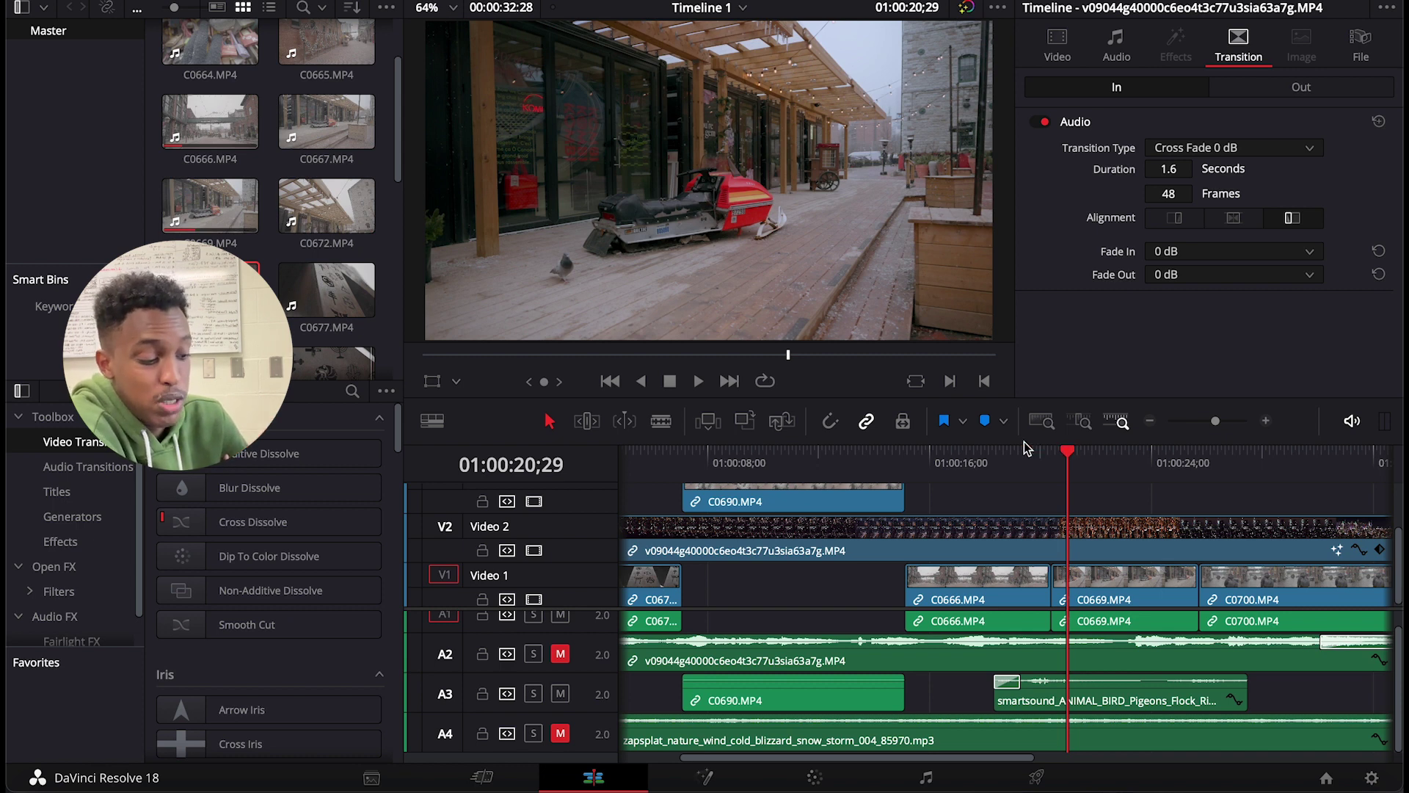
click(1035, 451)
drag(1034, 453, 1031, 453)
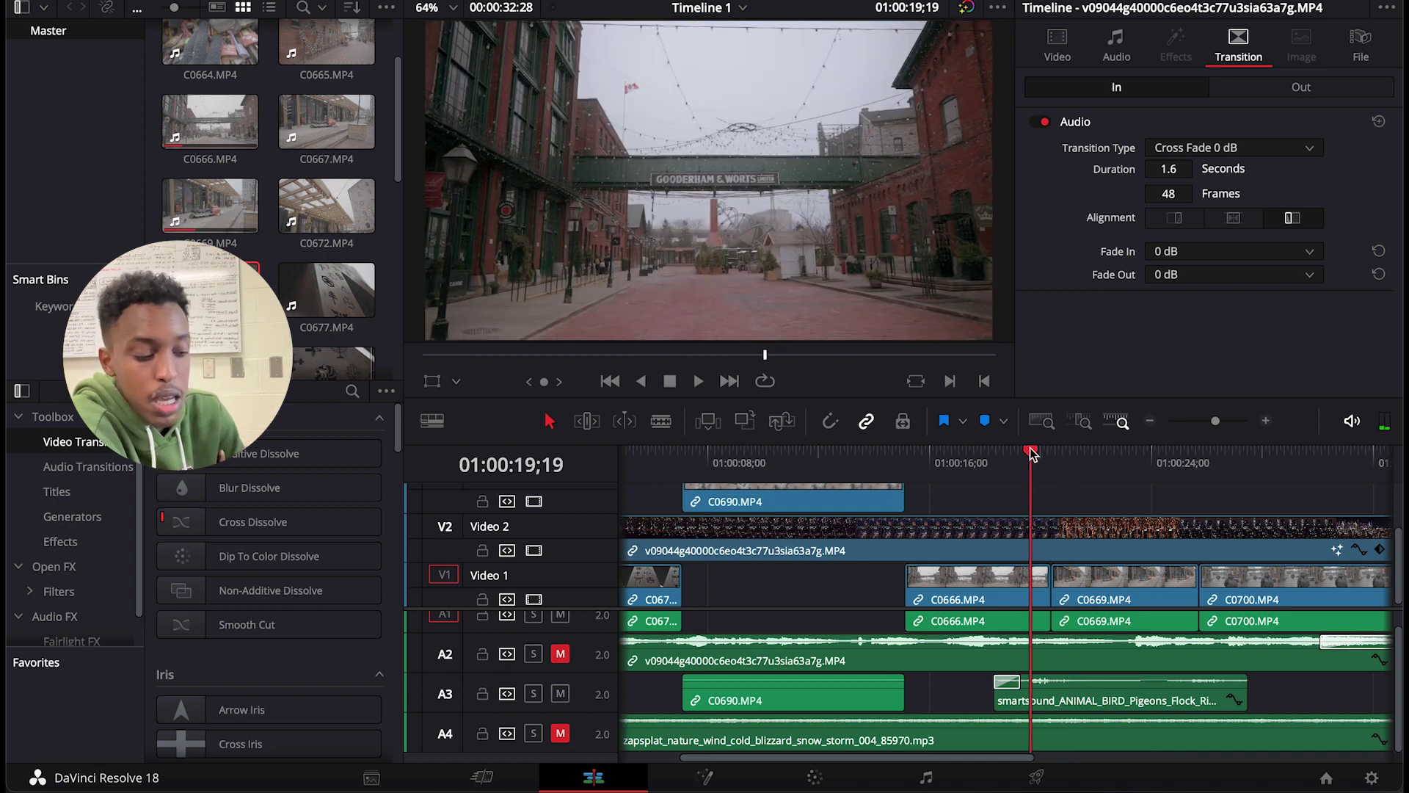
drag(1031, 453, 999, 454)
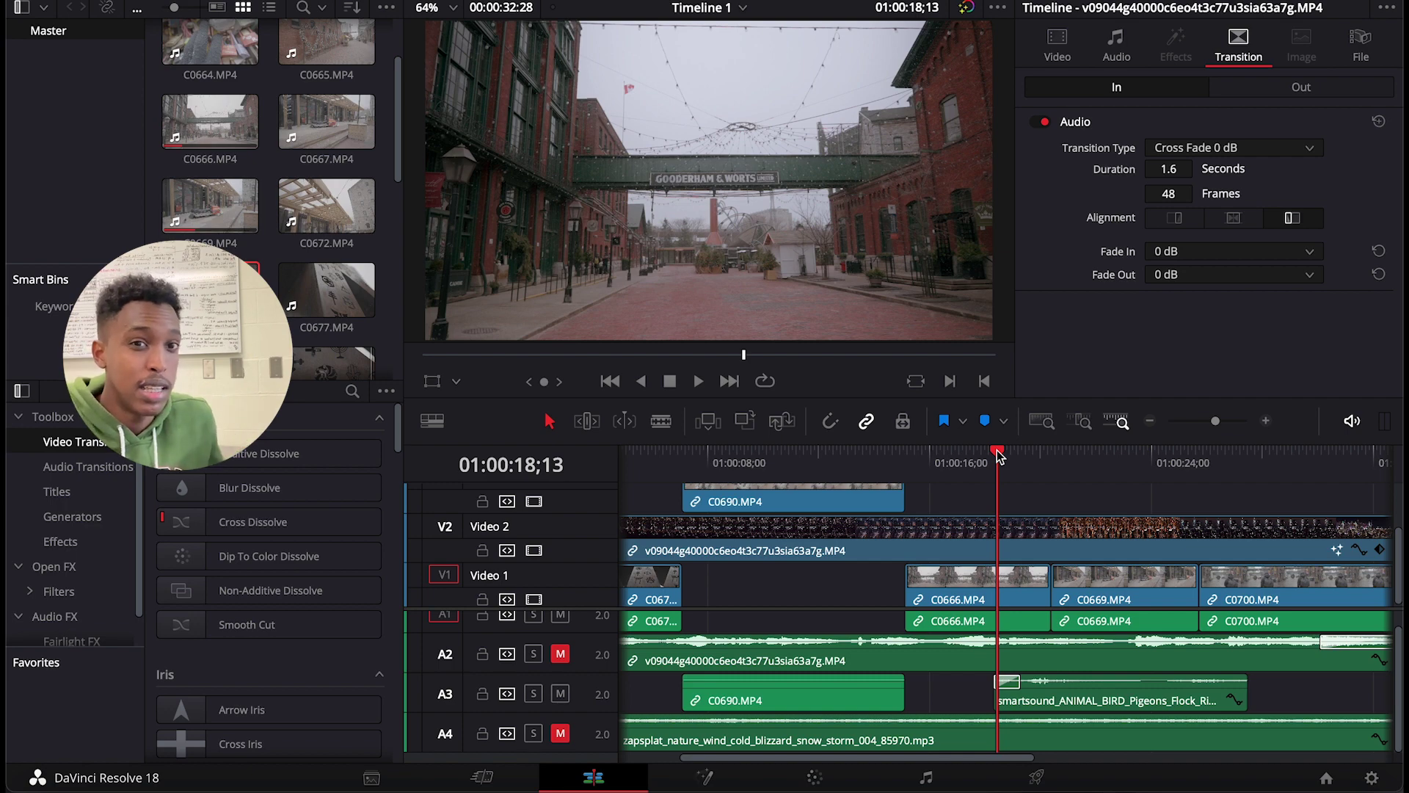
key(space)
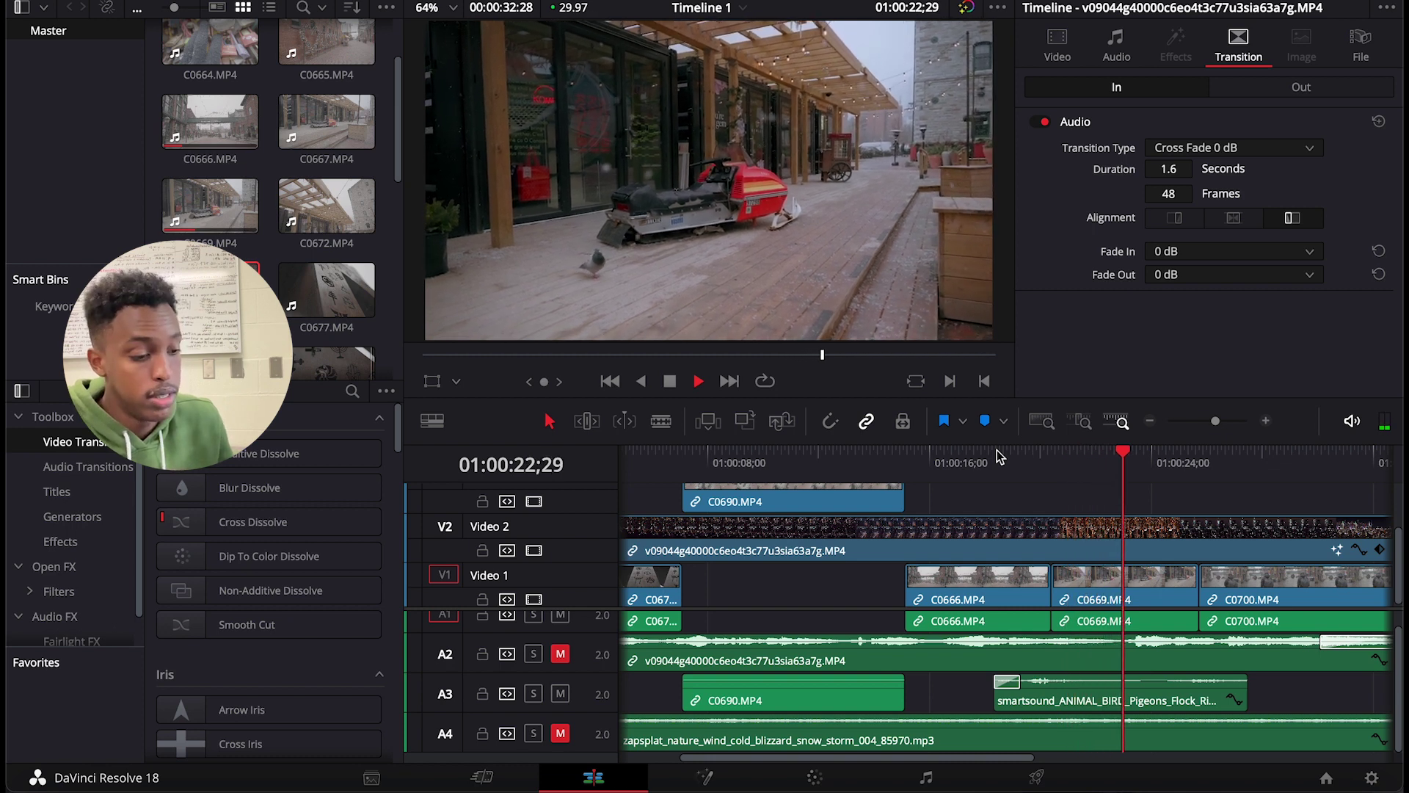
key(space)
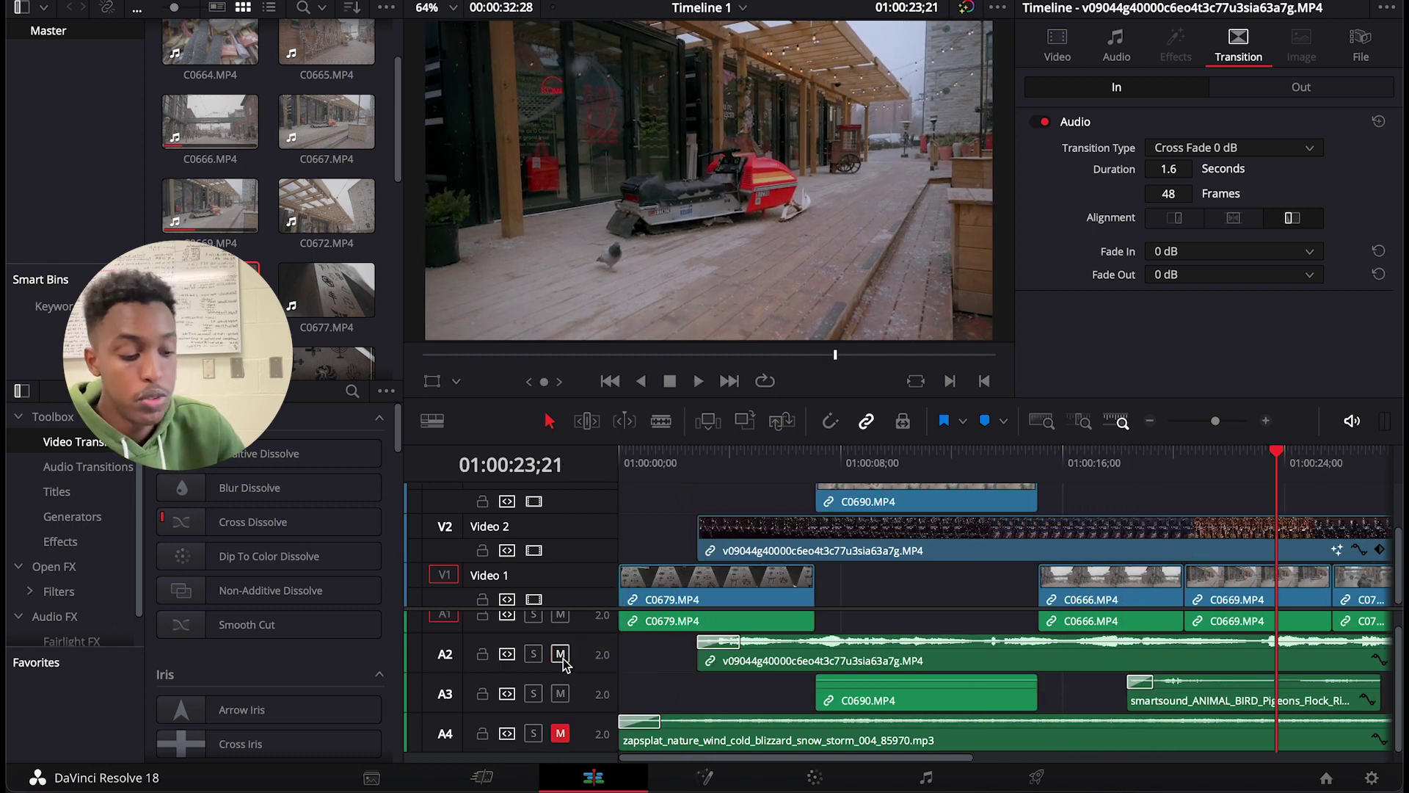
Unmute A2 and A4, replay from about 18 seconds, then view Deliver and launch Premiere Pro.
click(560, 653)
click(560, 734)
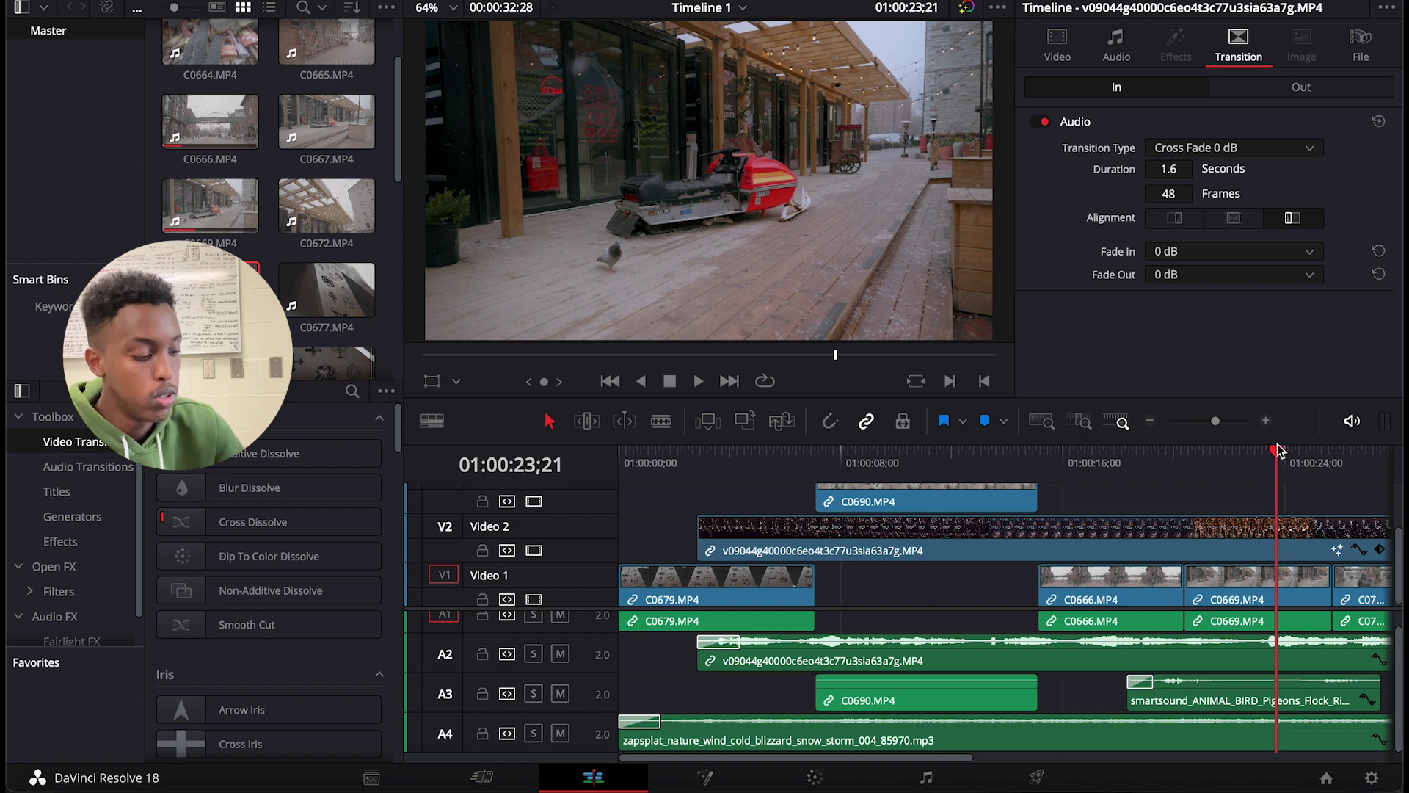
drag(1279, 455, 1116, 453)
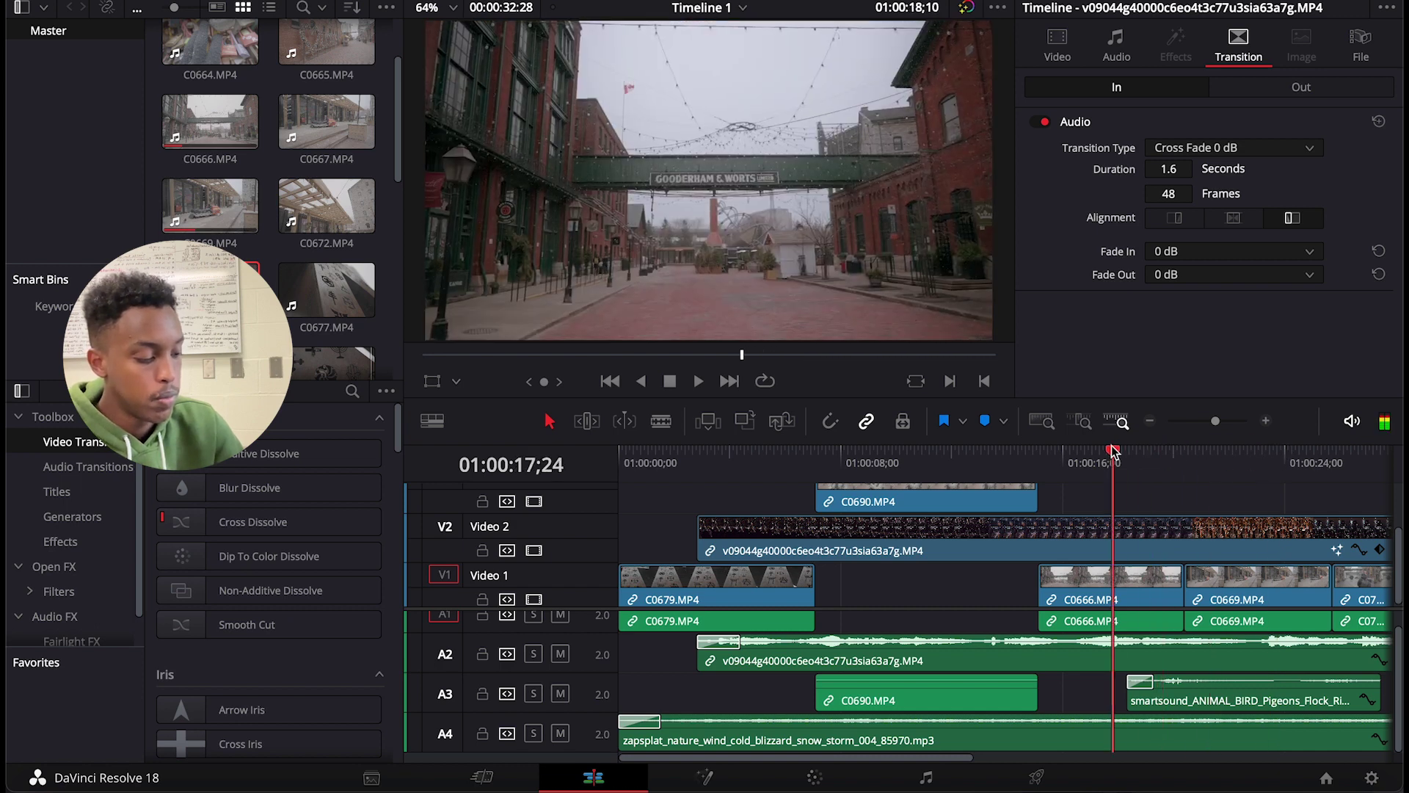
key(space)
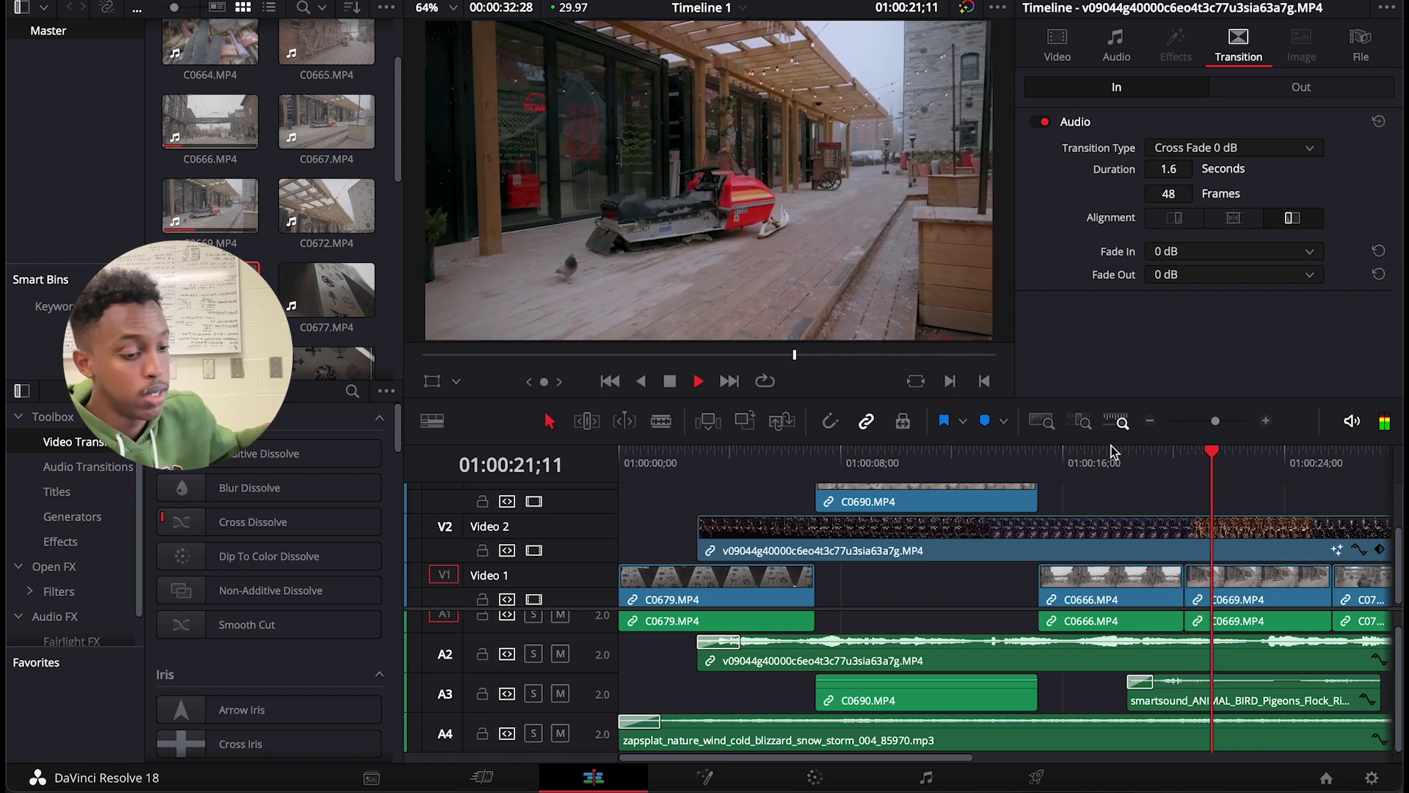
key(space)
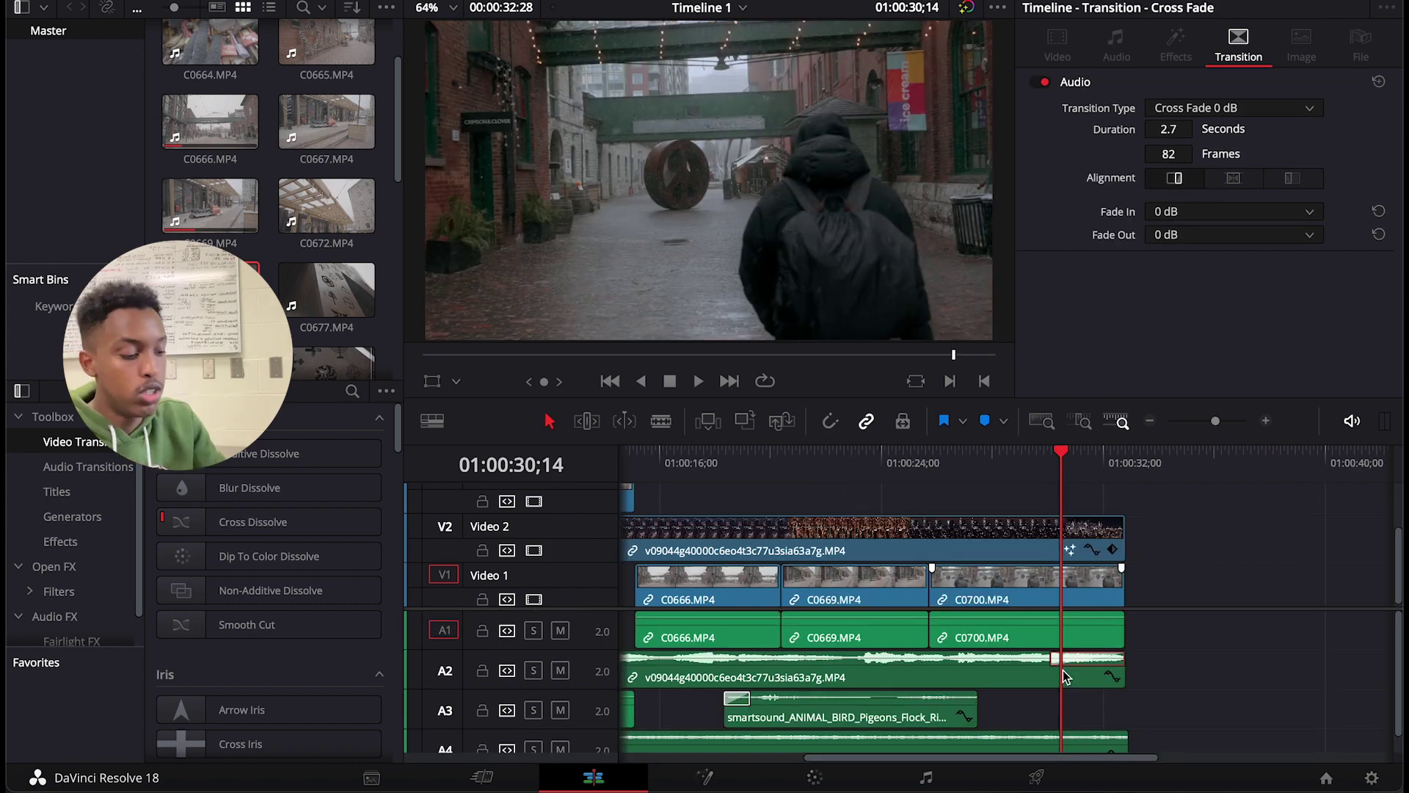
click(1235, 628)
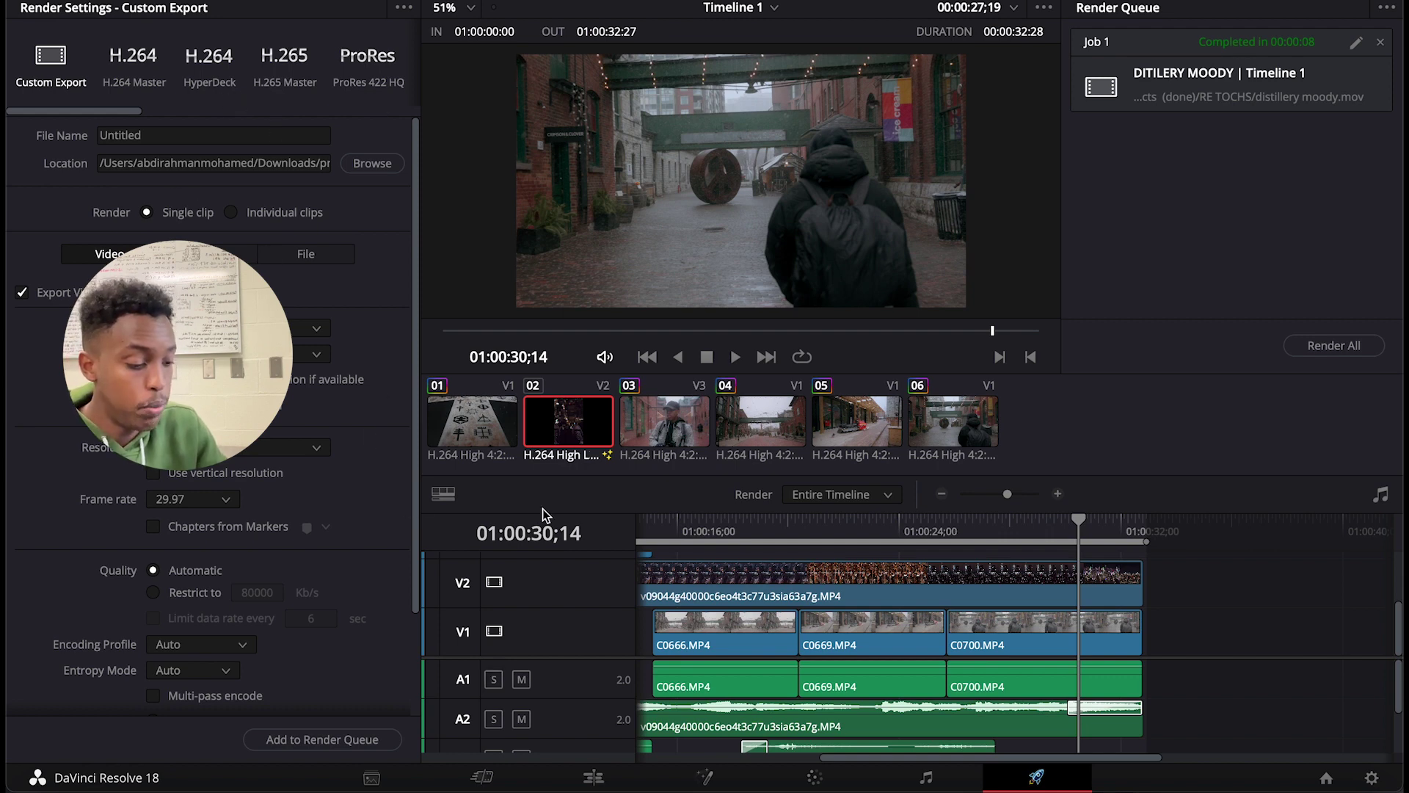
click(997, 782)
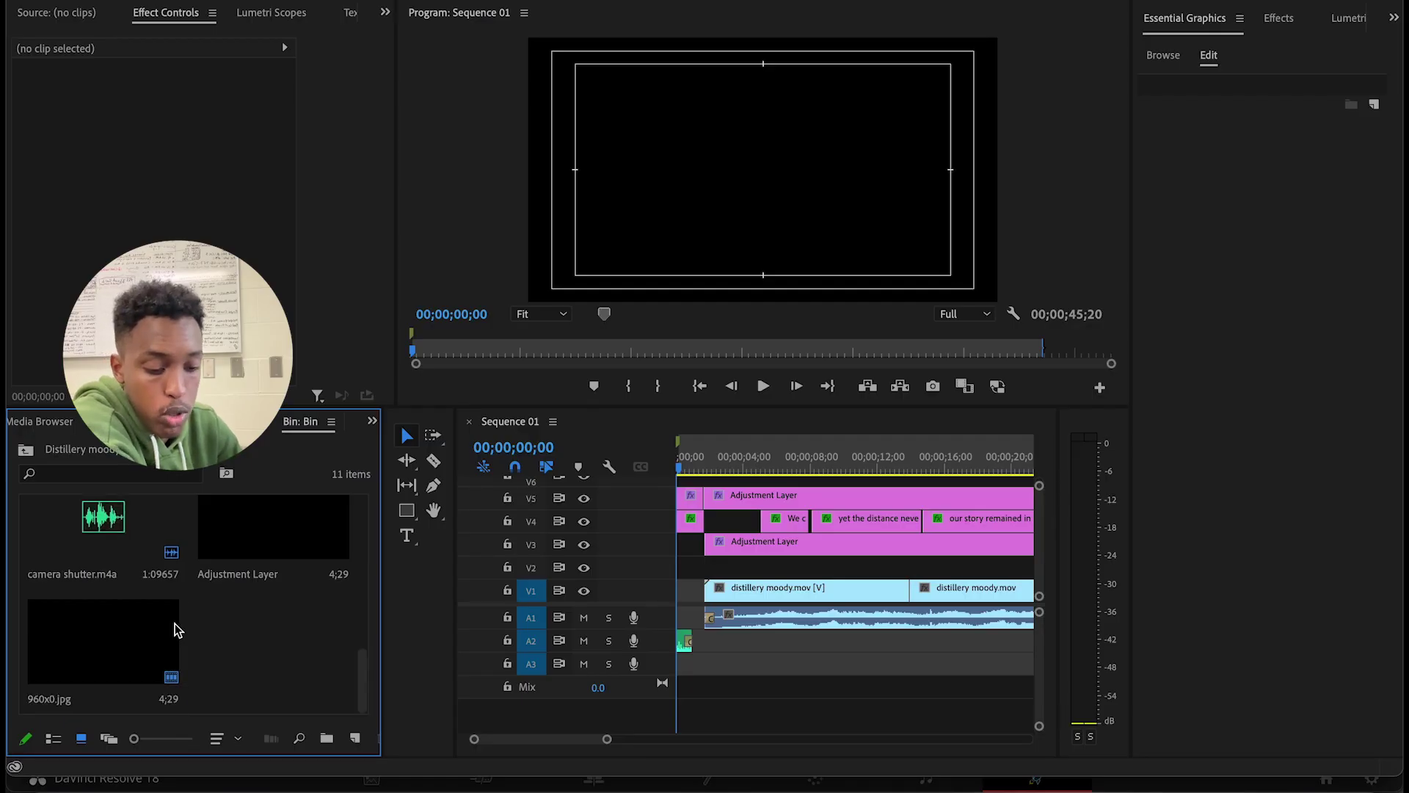
Scrub and play distillery moody.mov in the source monitor.
scroll(175, 630, up, 5)
scroll(174, 630, down, 3)
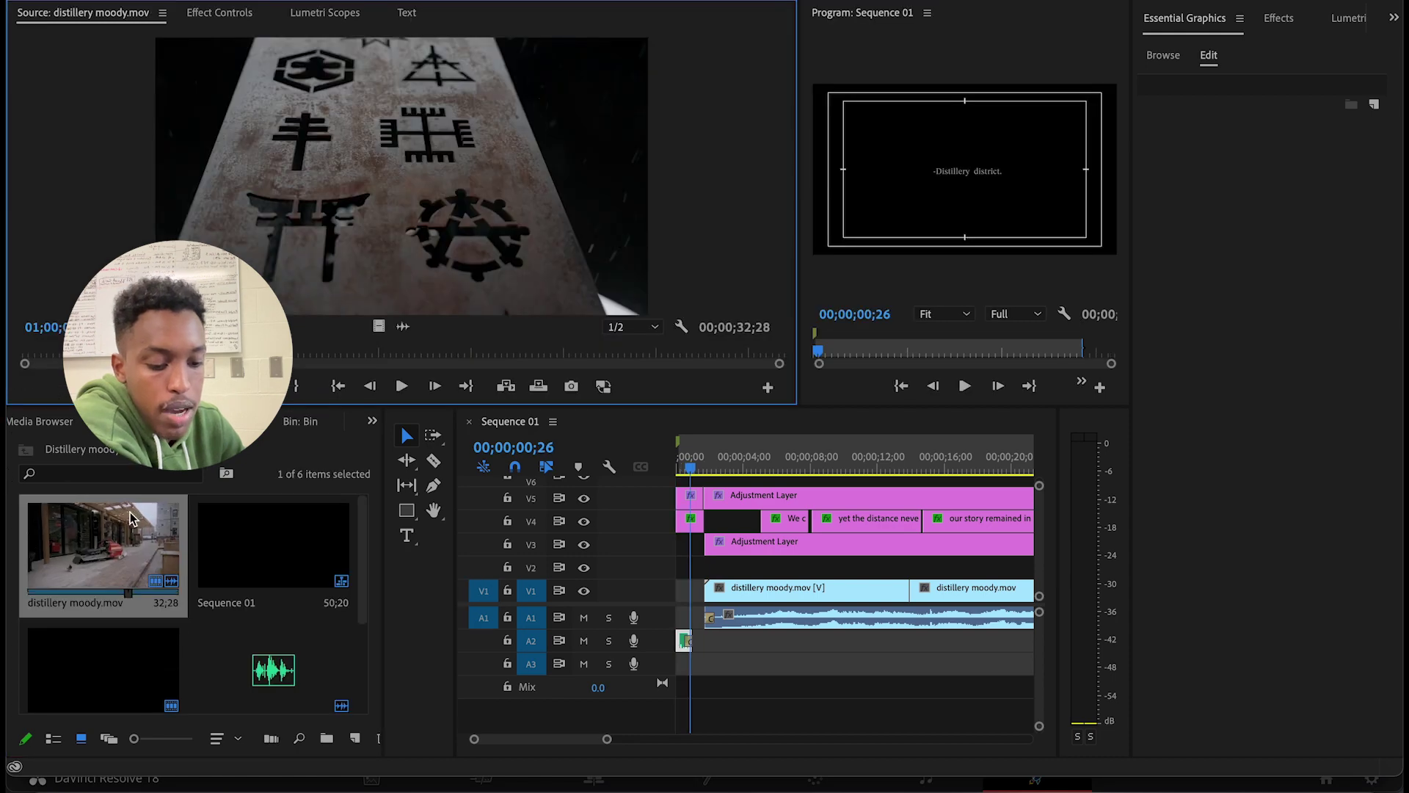
drag(528, 351, 499, 351)
key(space)
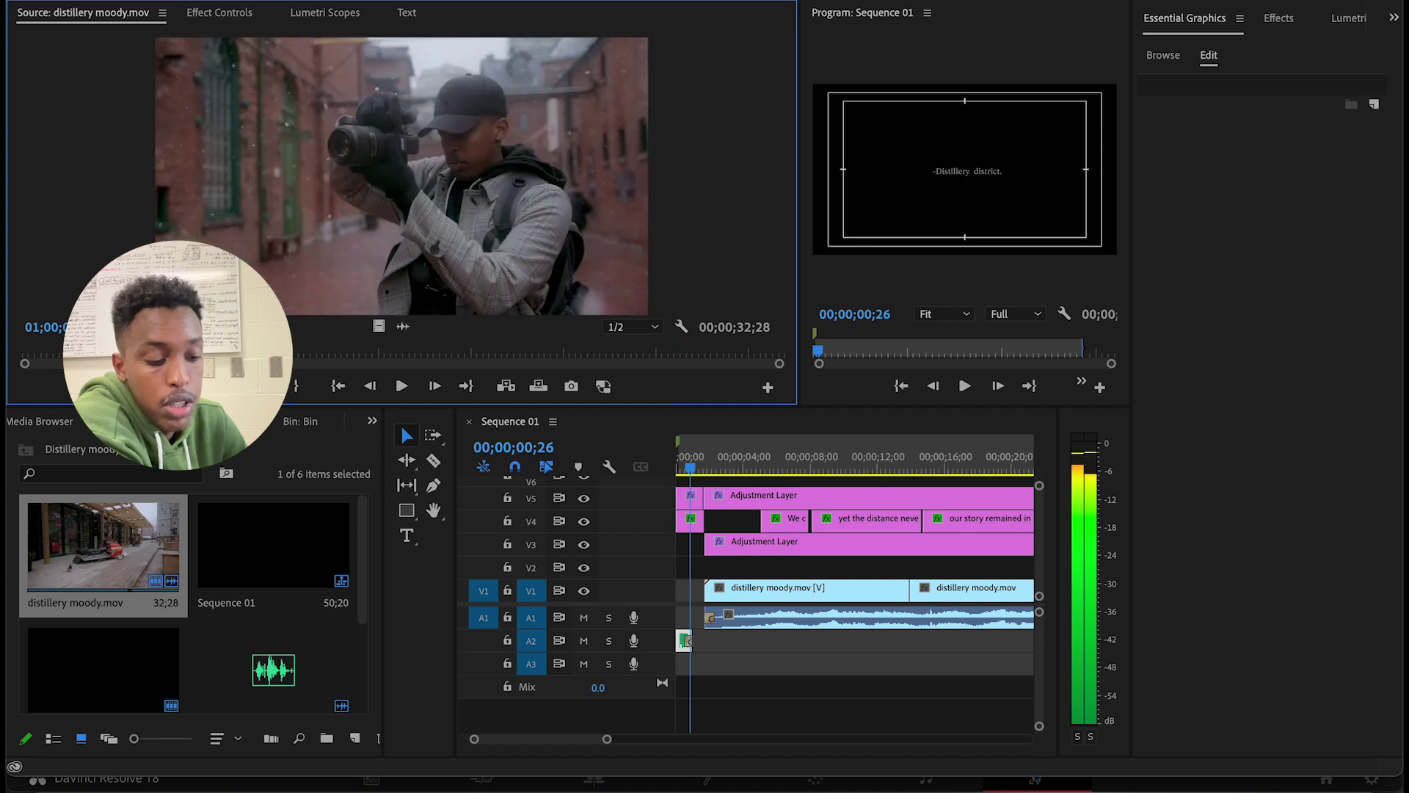
Widen the Program monitor and play Sequence 01 from the start.
drag(802, 330, 293, 254)
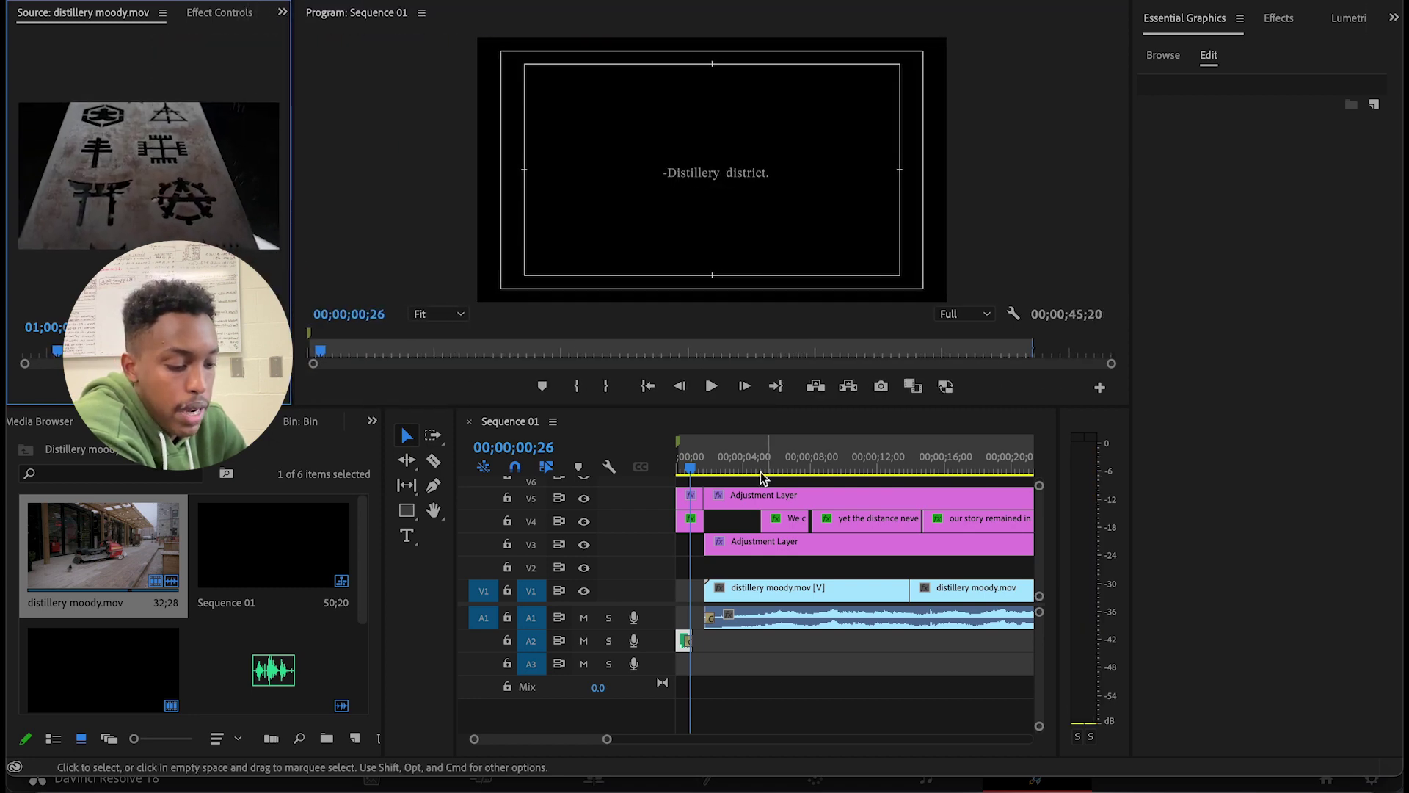
click(804, 685)
key(Home)
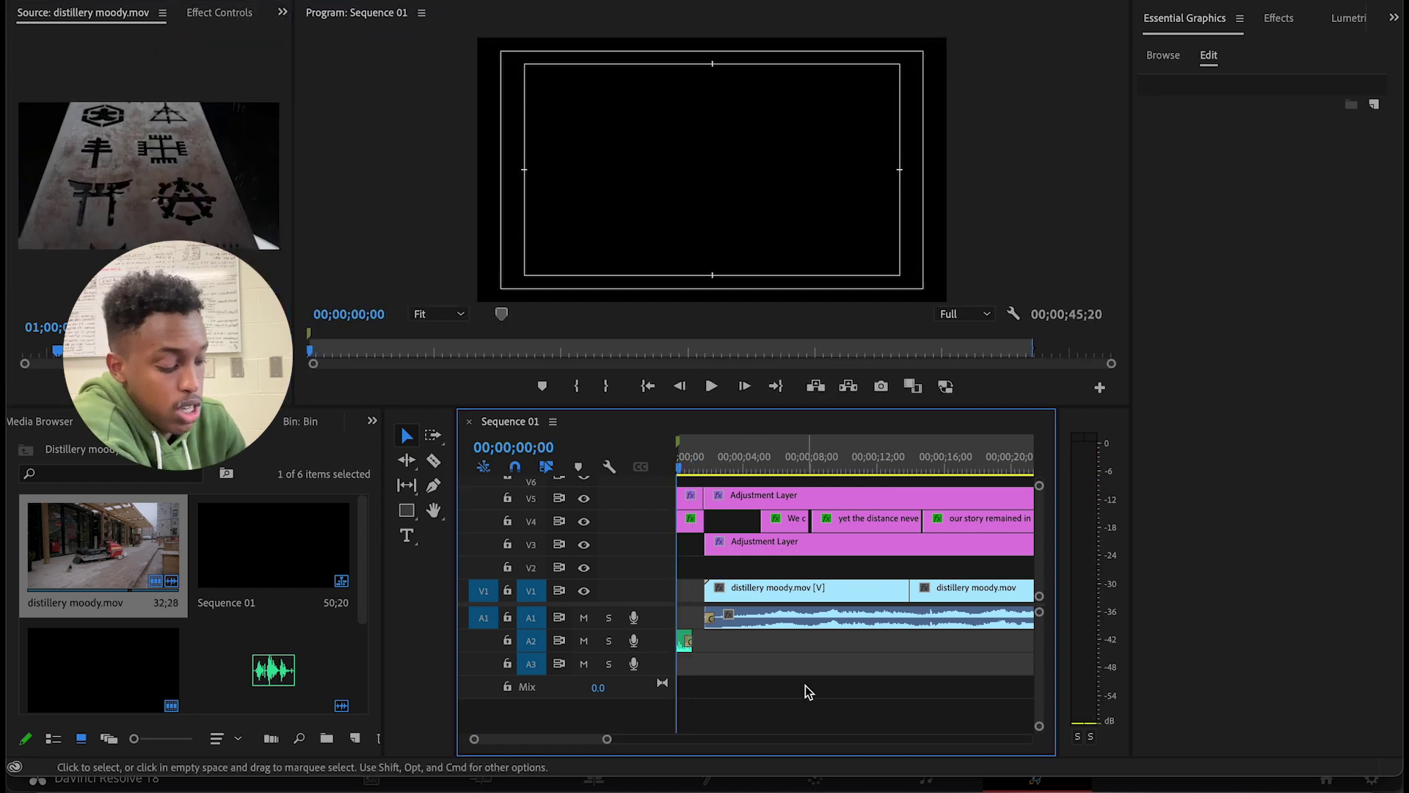
key(space)
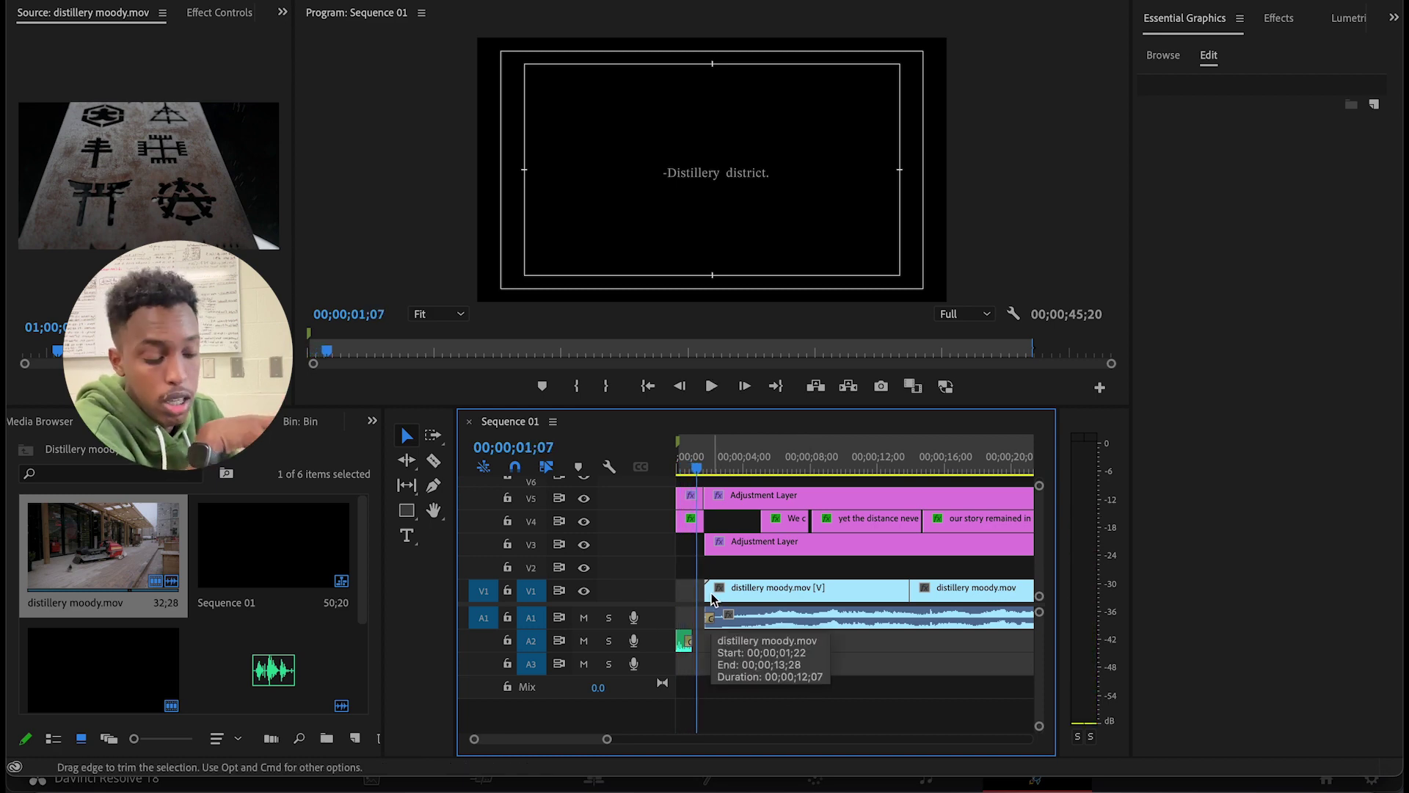
click(782, 723)
key(Home)
key(space)
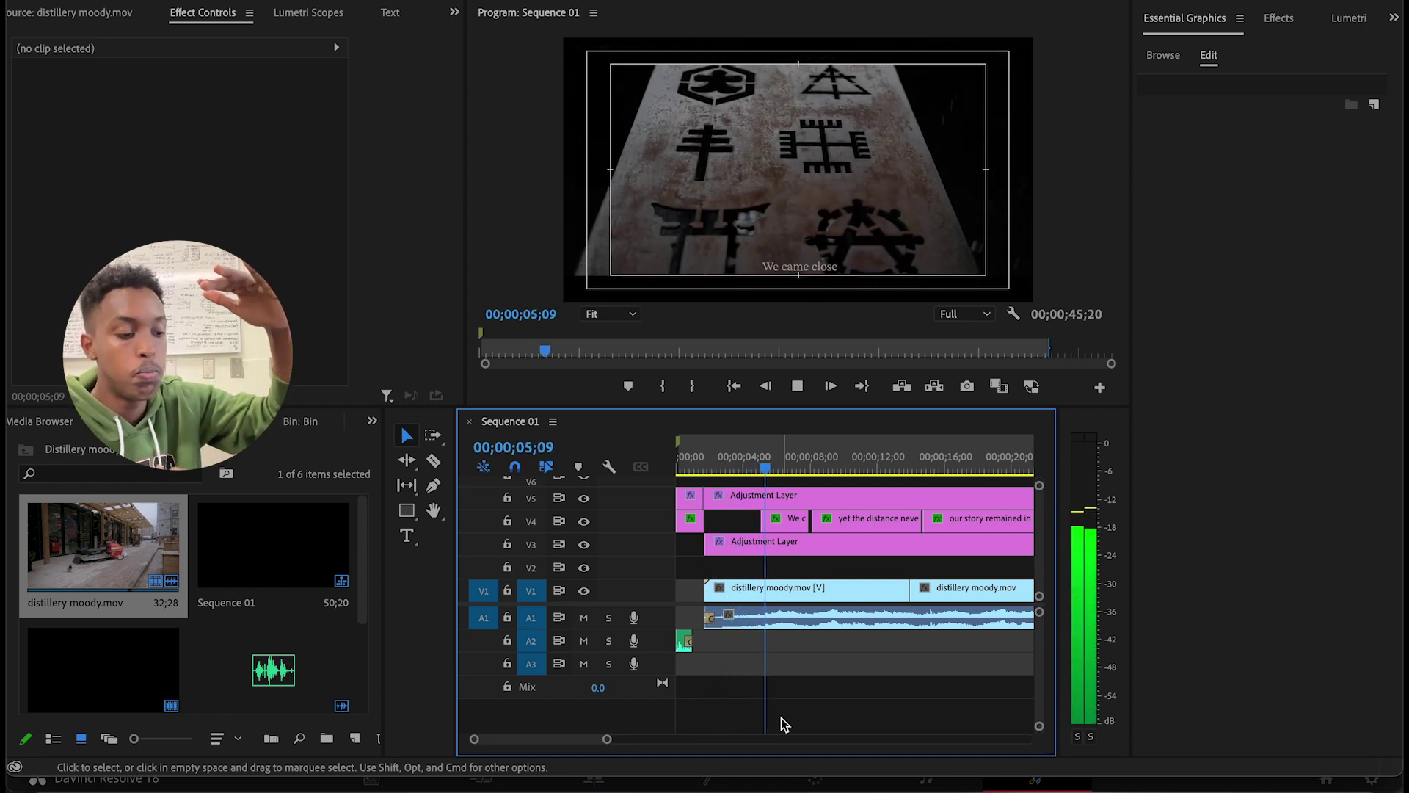
Scrub the V5 adjustment layer's 10% crop keyframes, then park on the We came close shot.
key(space)
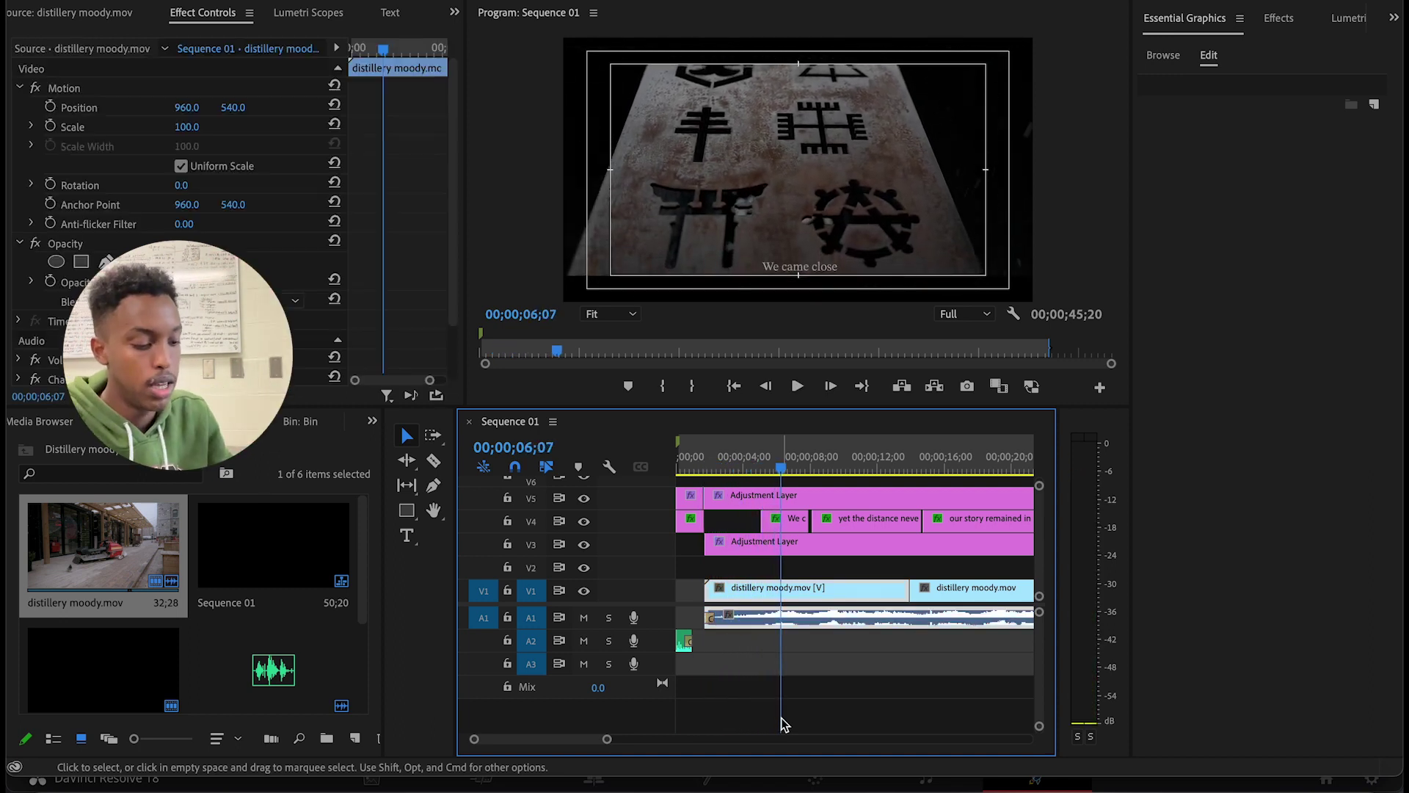
click(797, 496)
scroll(336, 264, down, 5)
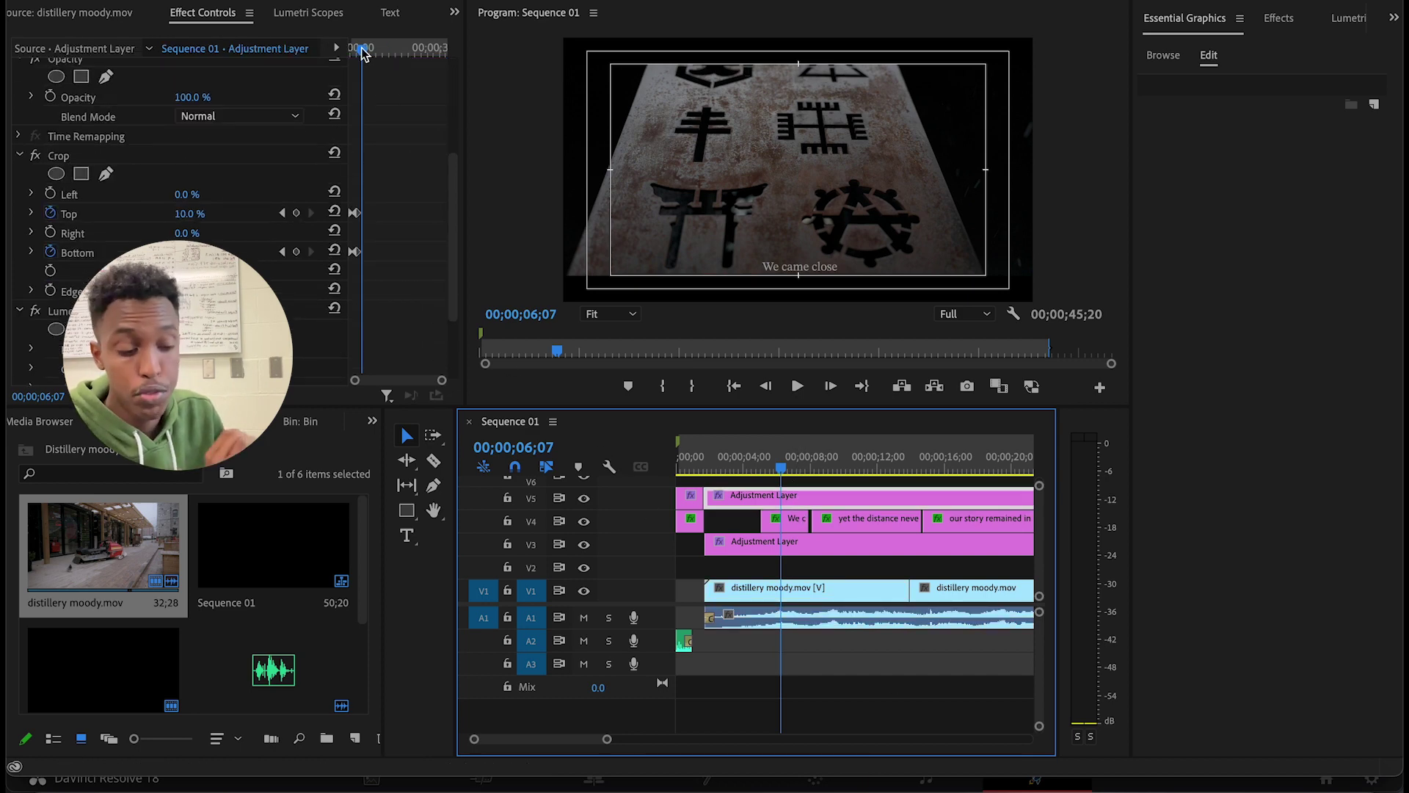
drag(365, 55, 344, 52)
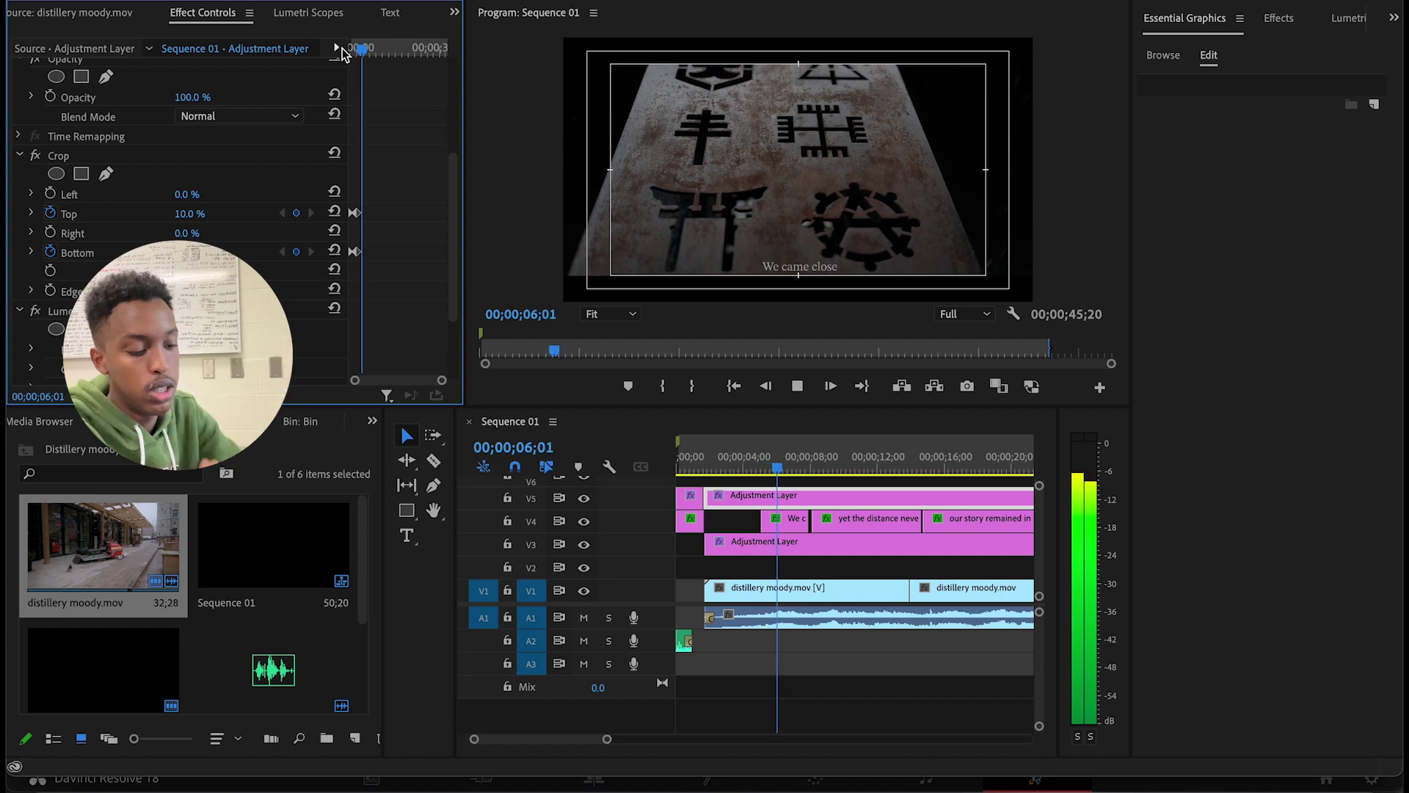
click(844, 470)
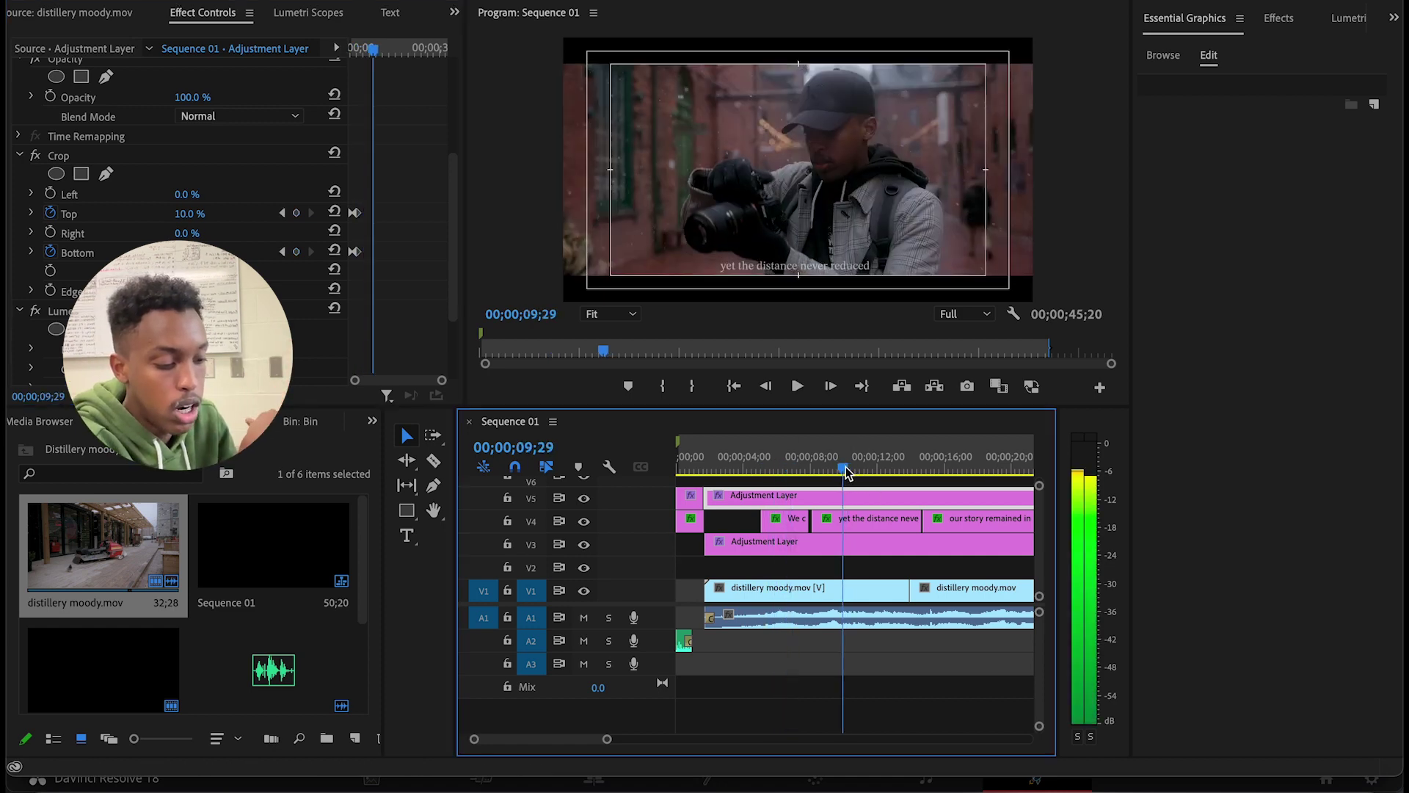
drag(844, 470, 793, 466)
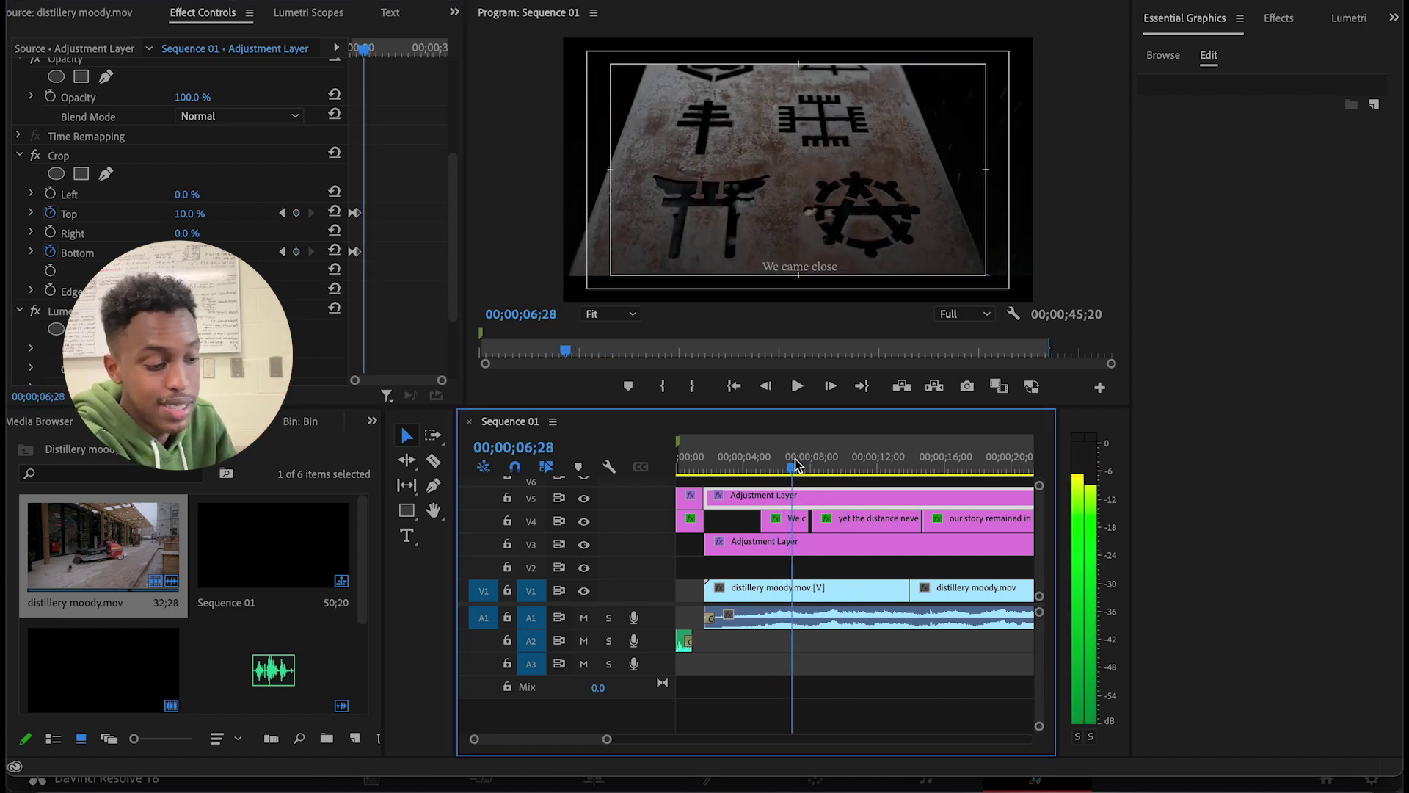
click(836, 570)
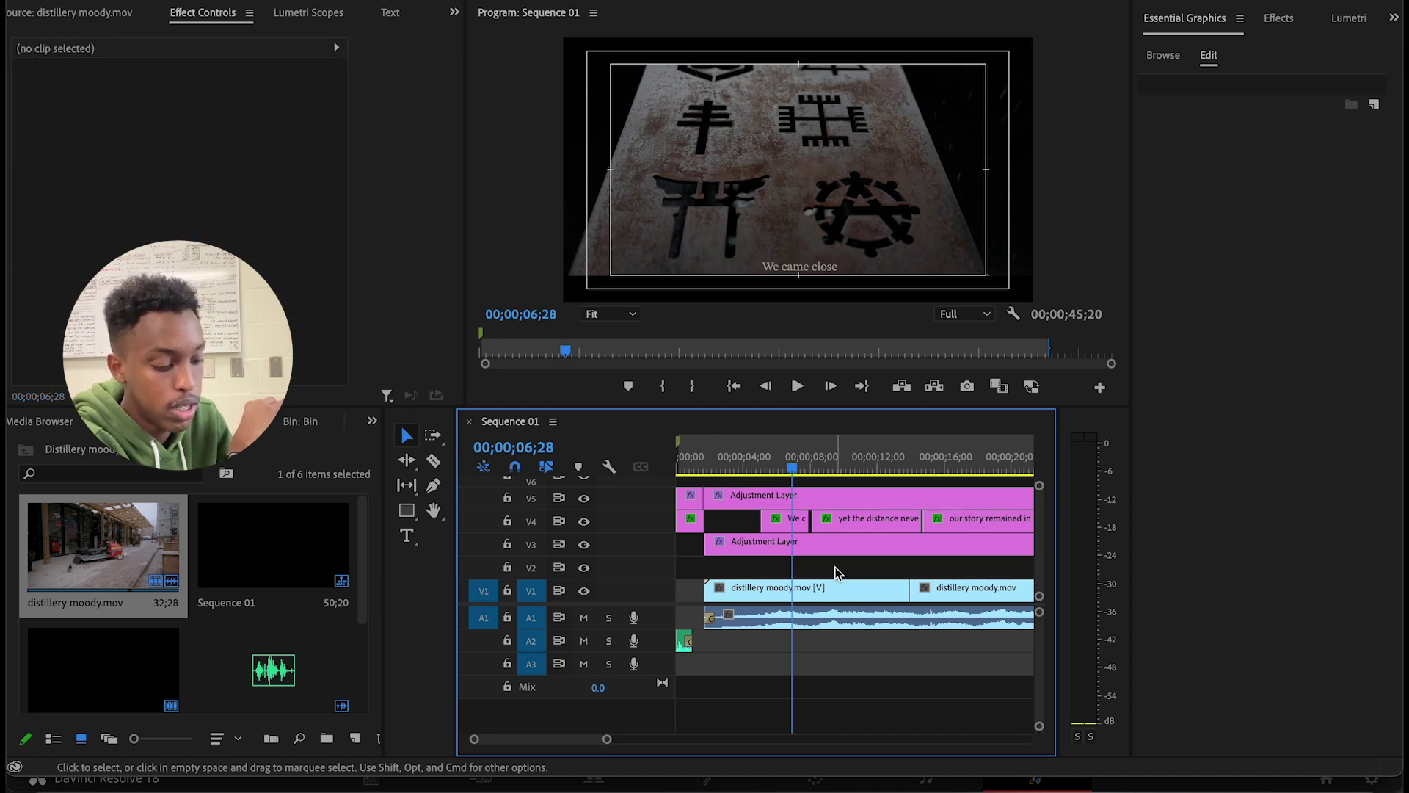
key(space)
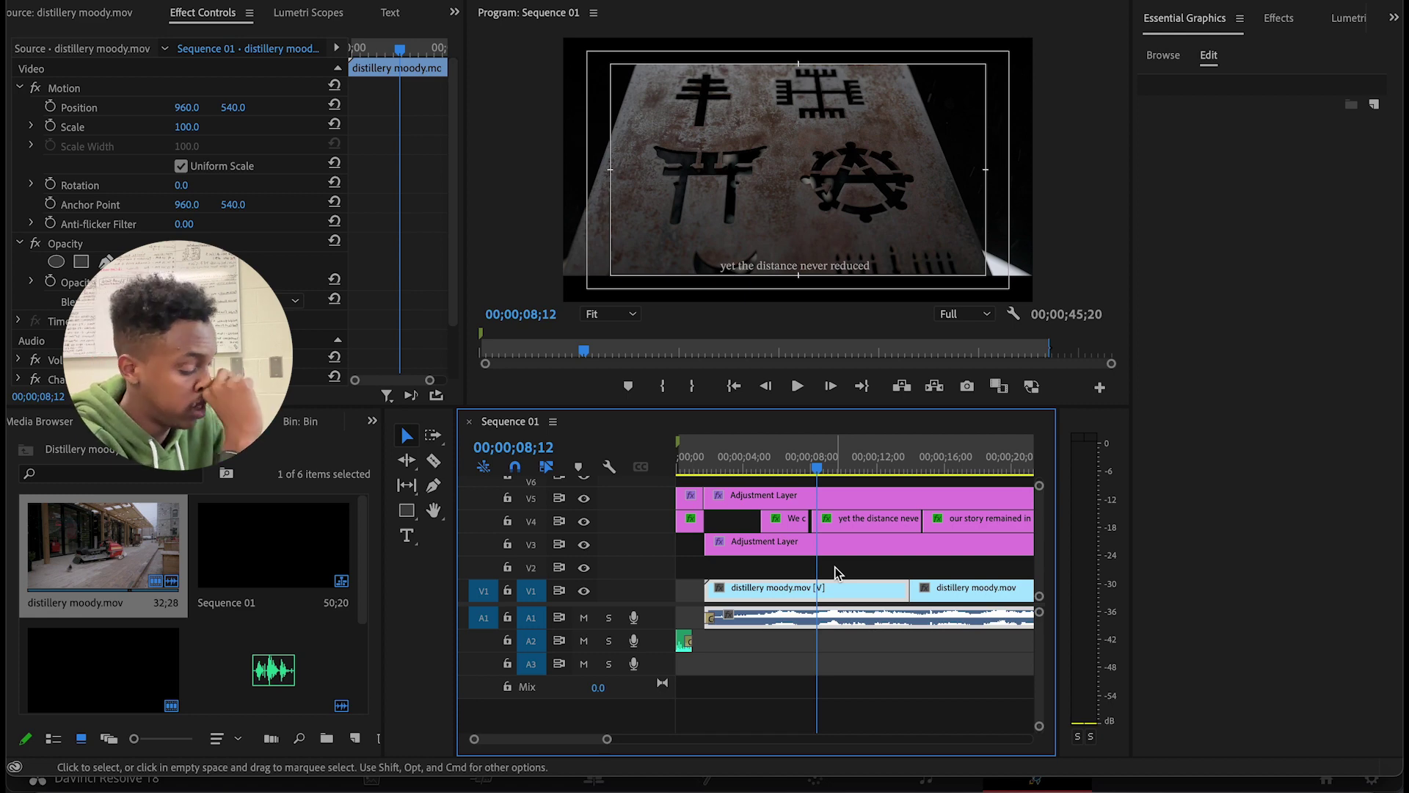
Toggle the V5 adjustment layer's Lumetri Color repeatedly at 00;00;11;09, ending with it off.
key(space)
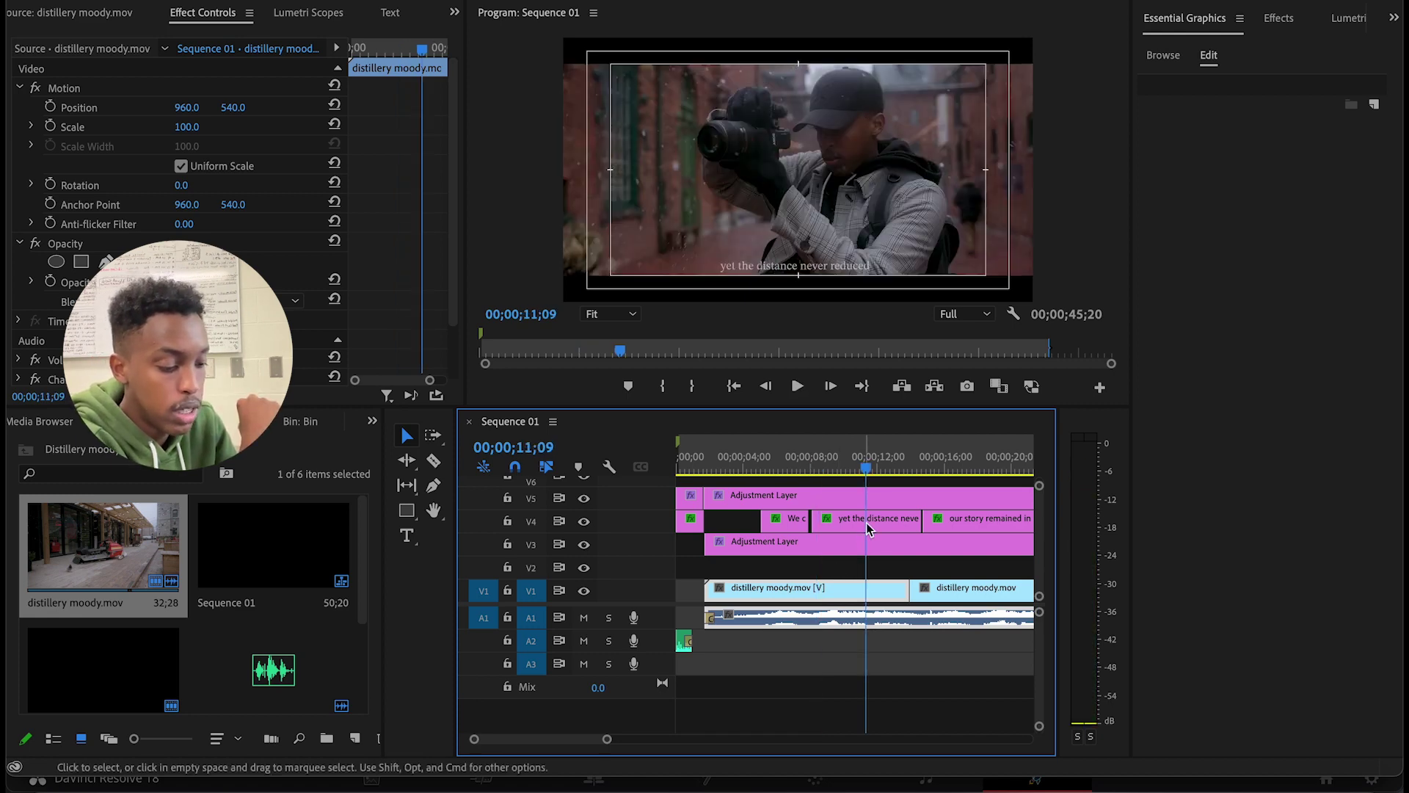
click(900, 496)
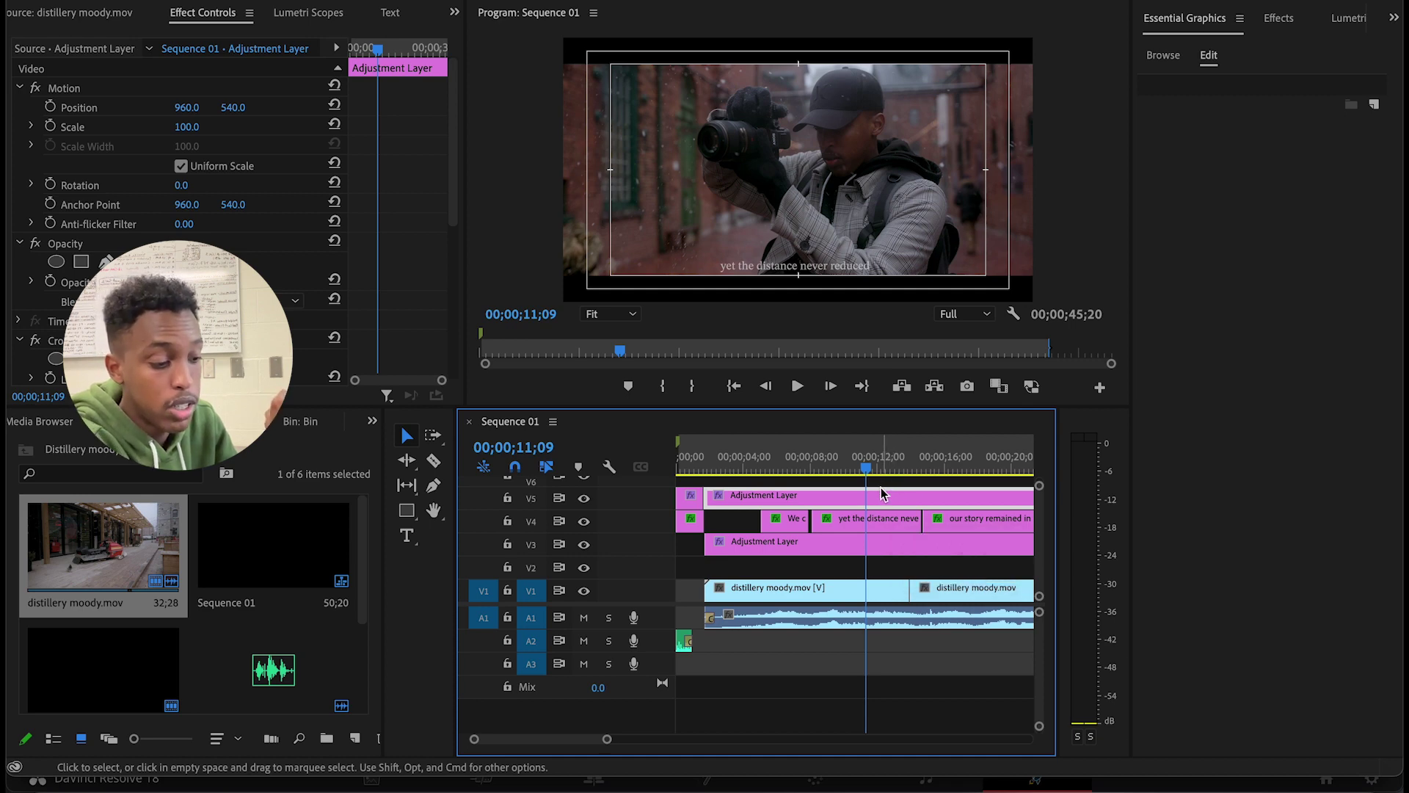
scroll(34, 204, down, 5)
click(34, 201)
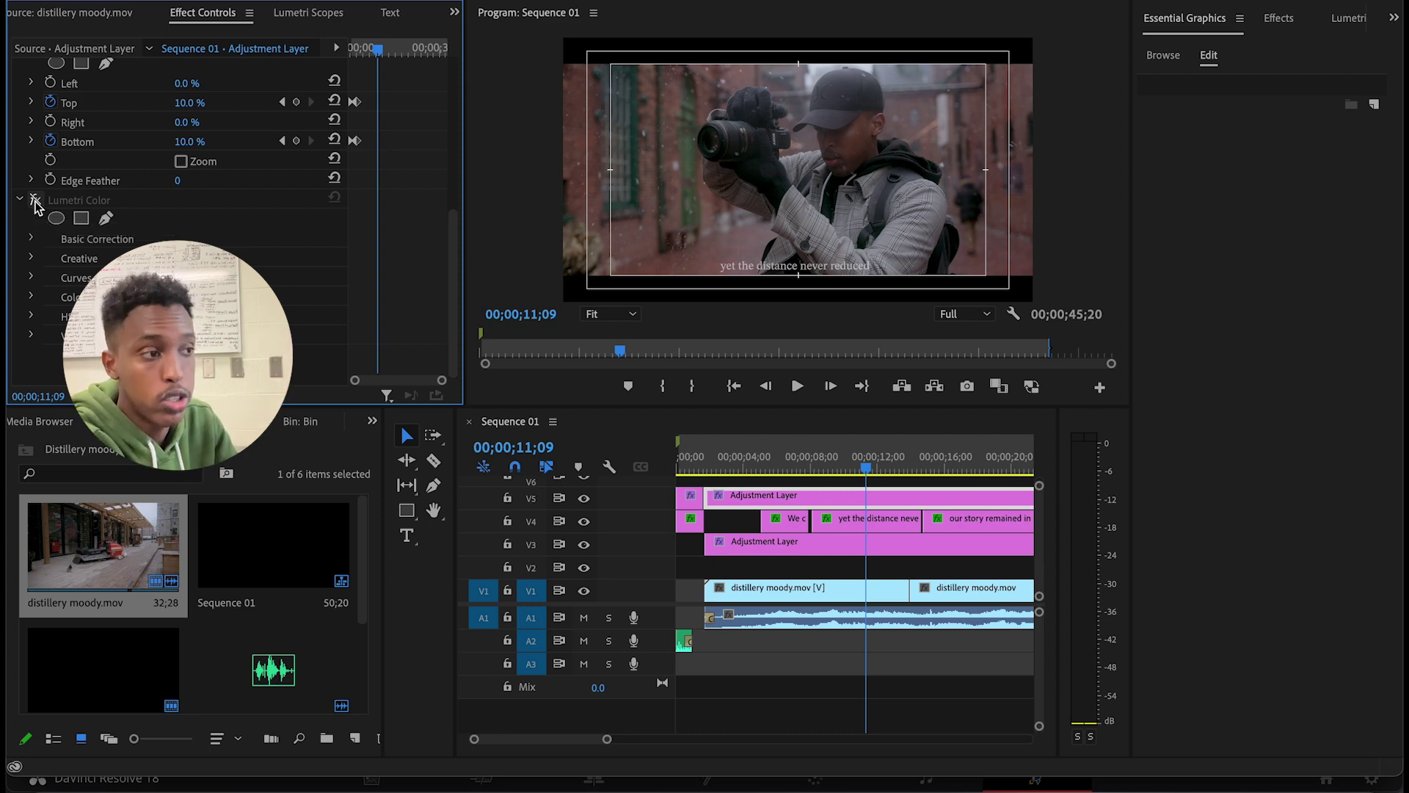
click(35, 200)
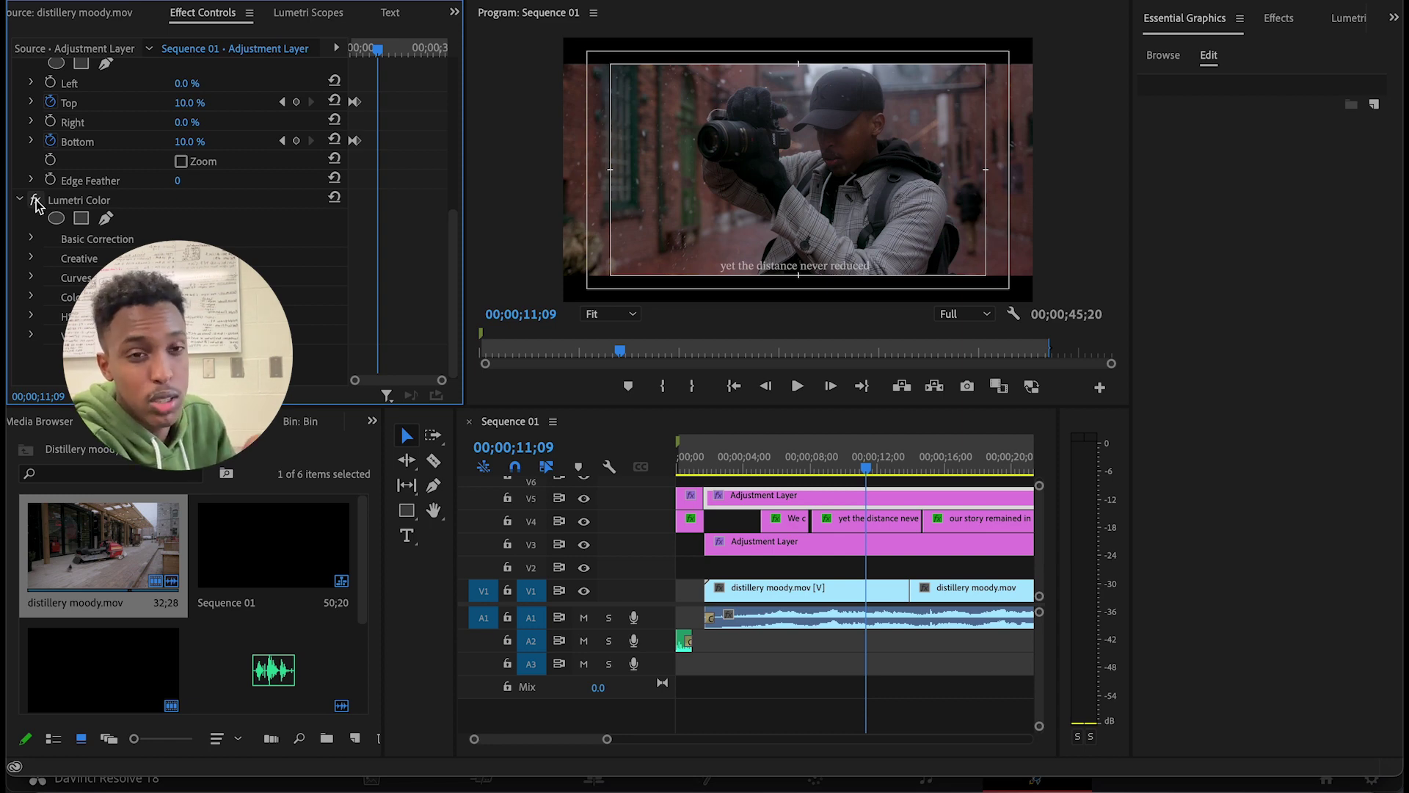
click(35, 201)
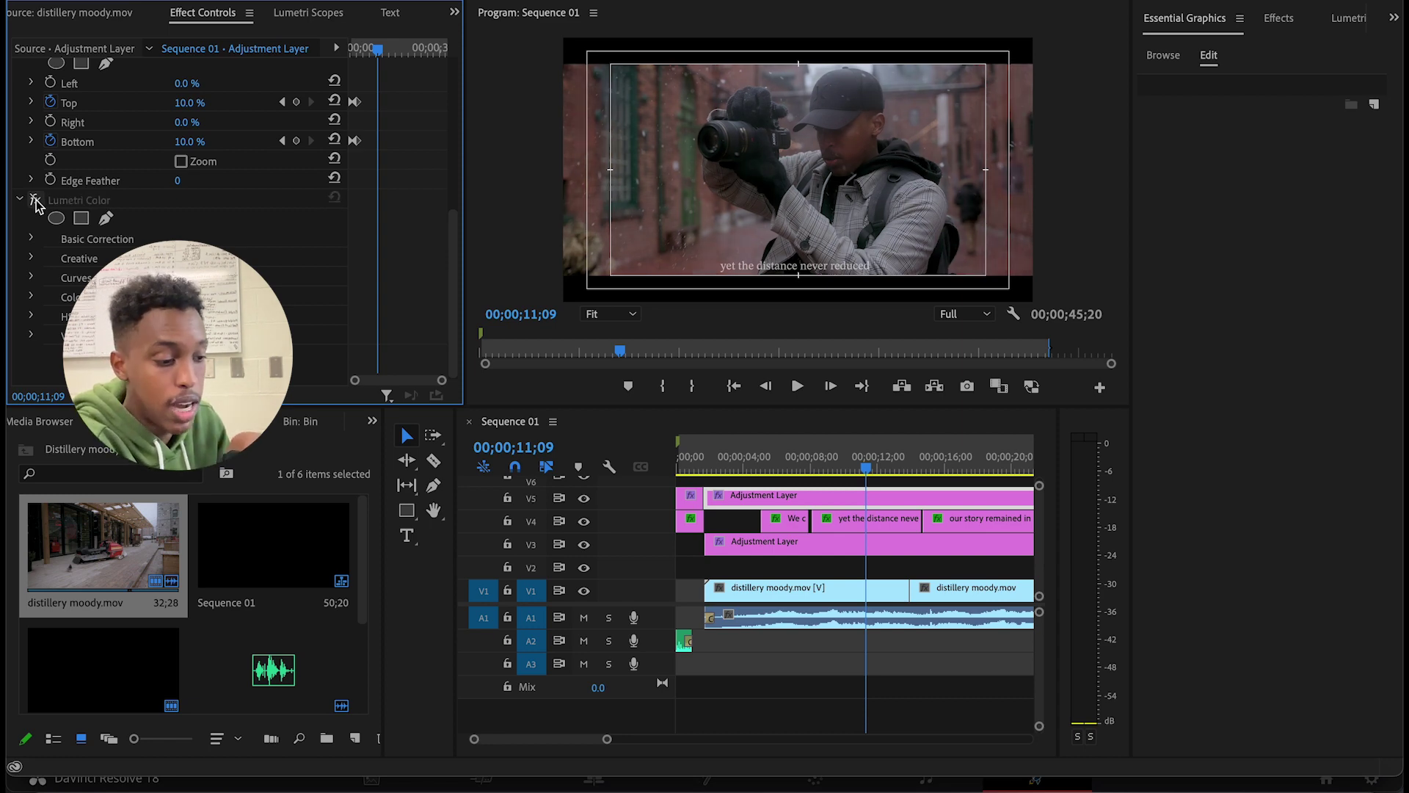
click(35, 201)
click(36, 201)
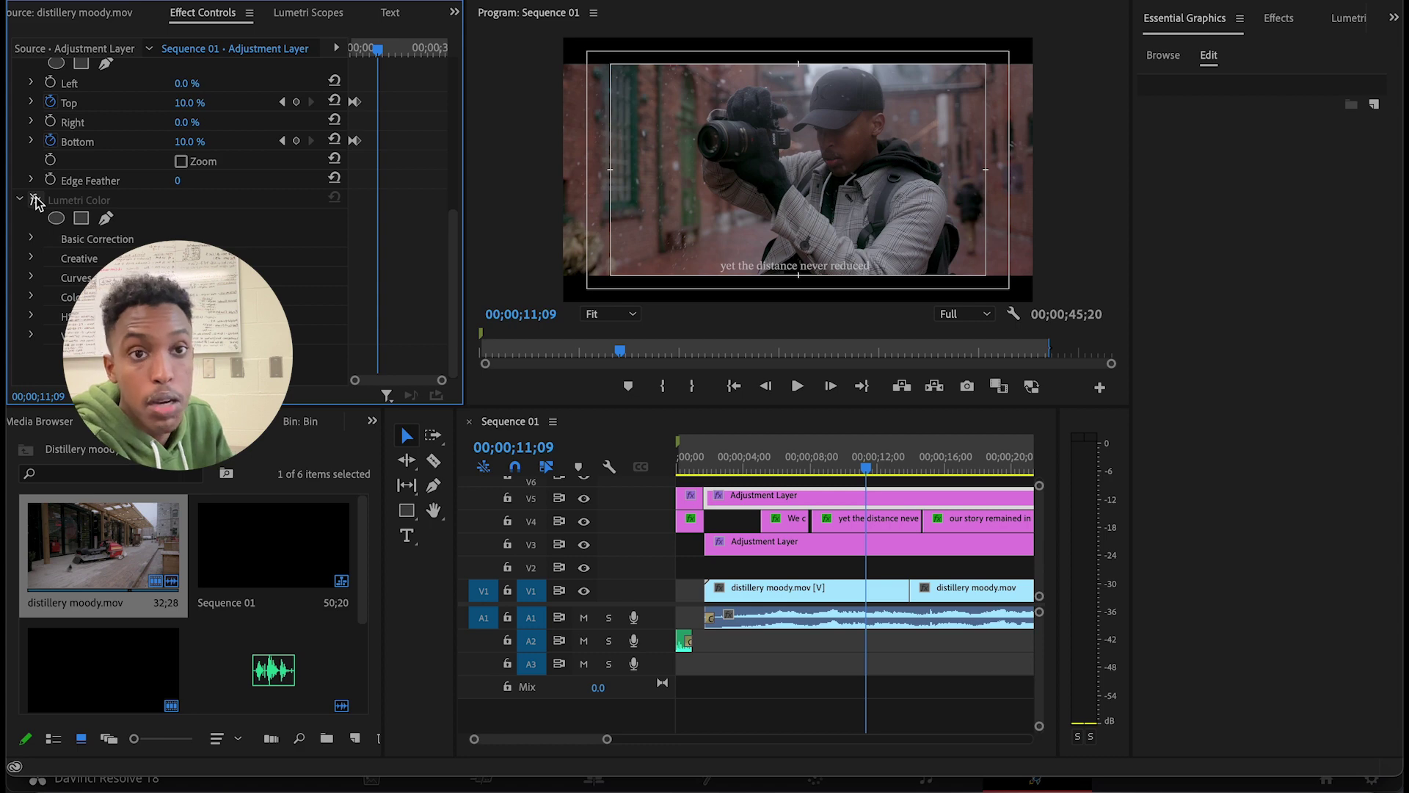
click(35, 202)
click(35, 201)
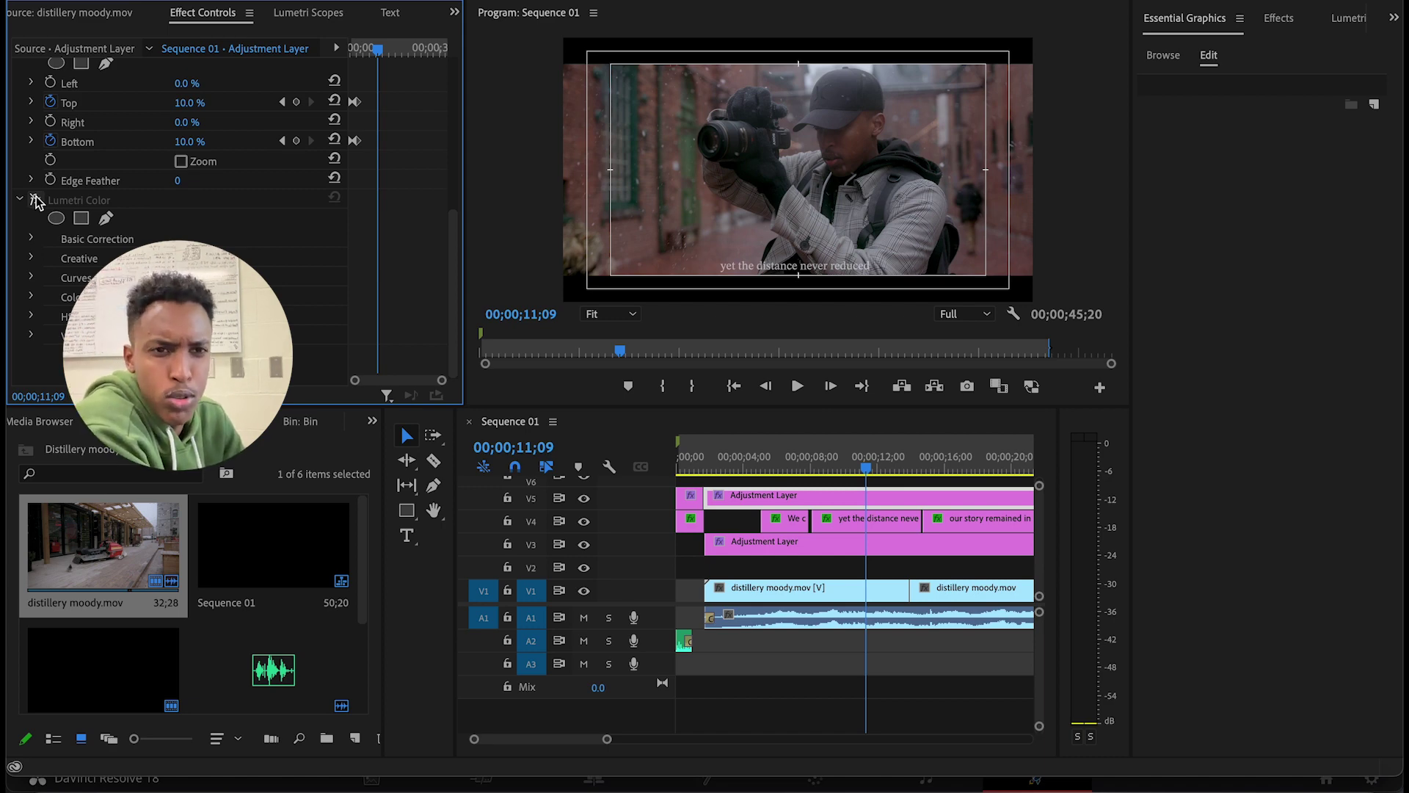
Scrub Sequence 01 past 33 seconds and the snowmobile photos to the closing 'Thanks for watching' shot at 00;00;43;18.
drag(881, 461, 954, 461)
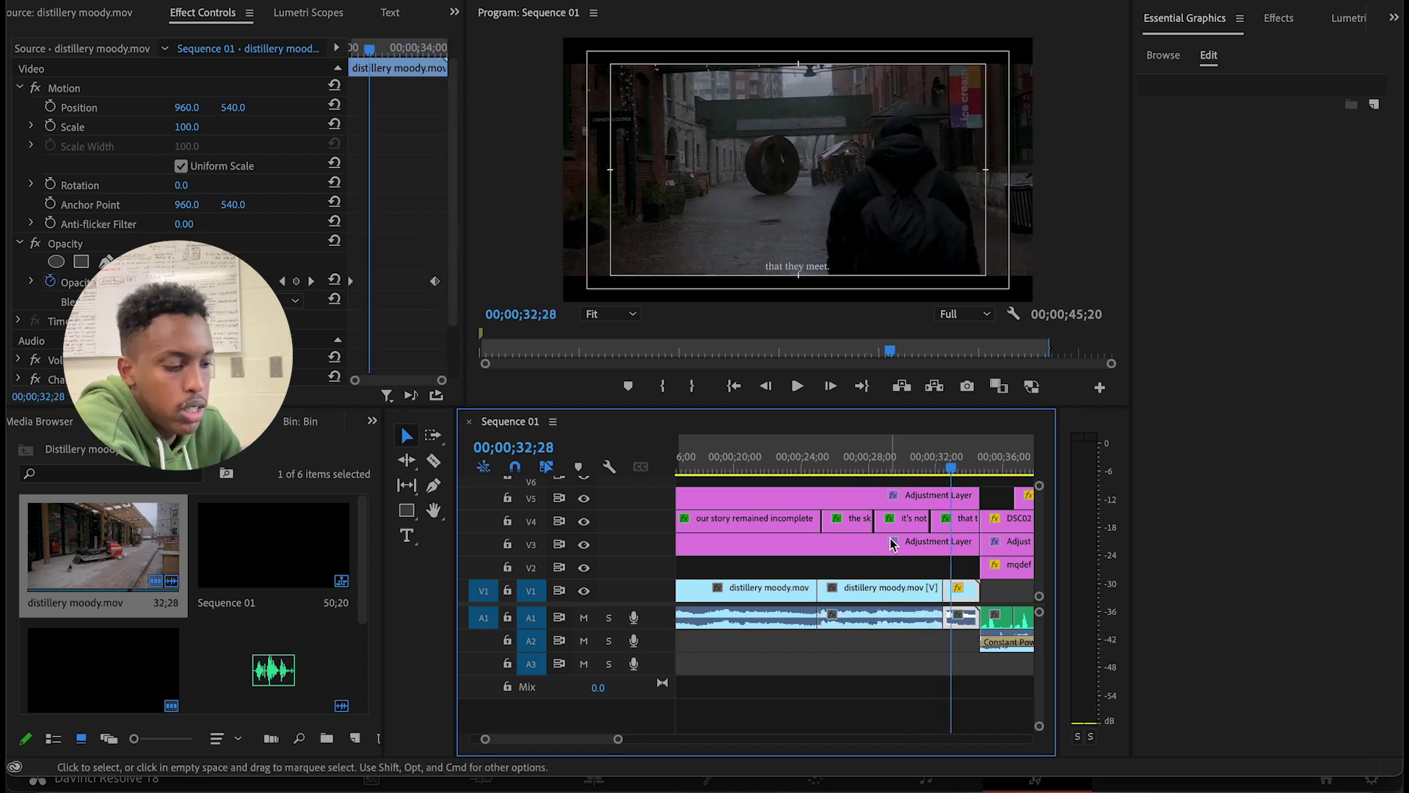
scroll(891, 543, right, 3)
drag(857, 462, 921, 469)
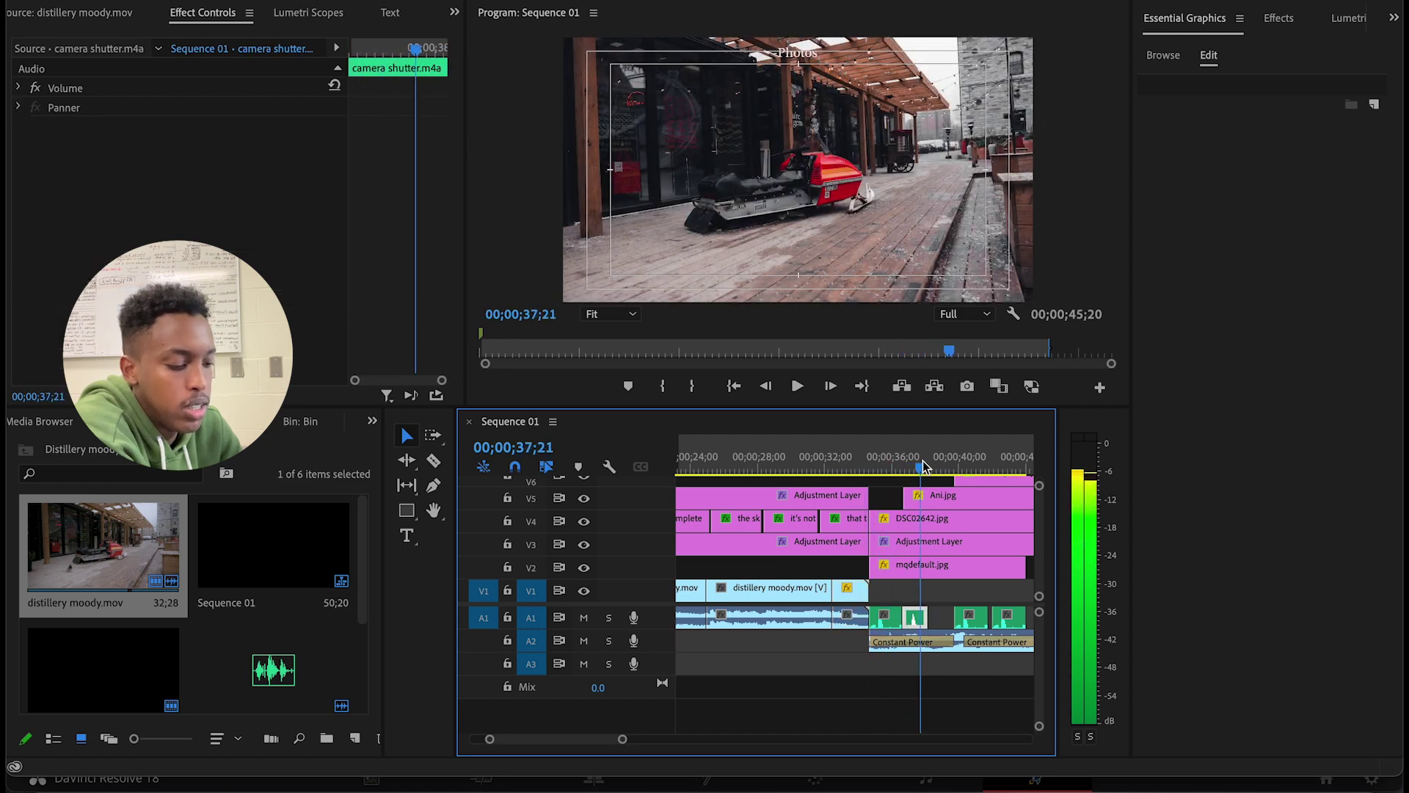
scroll(962, 518, right, 4)
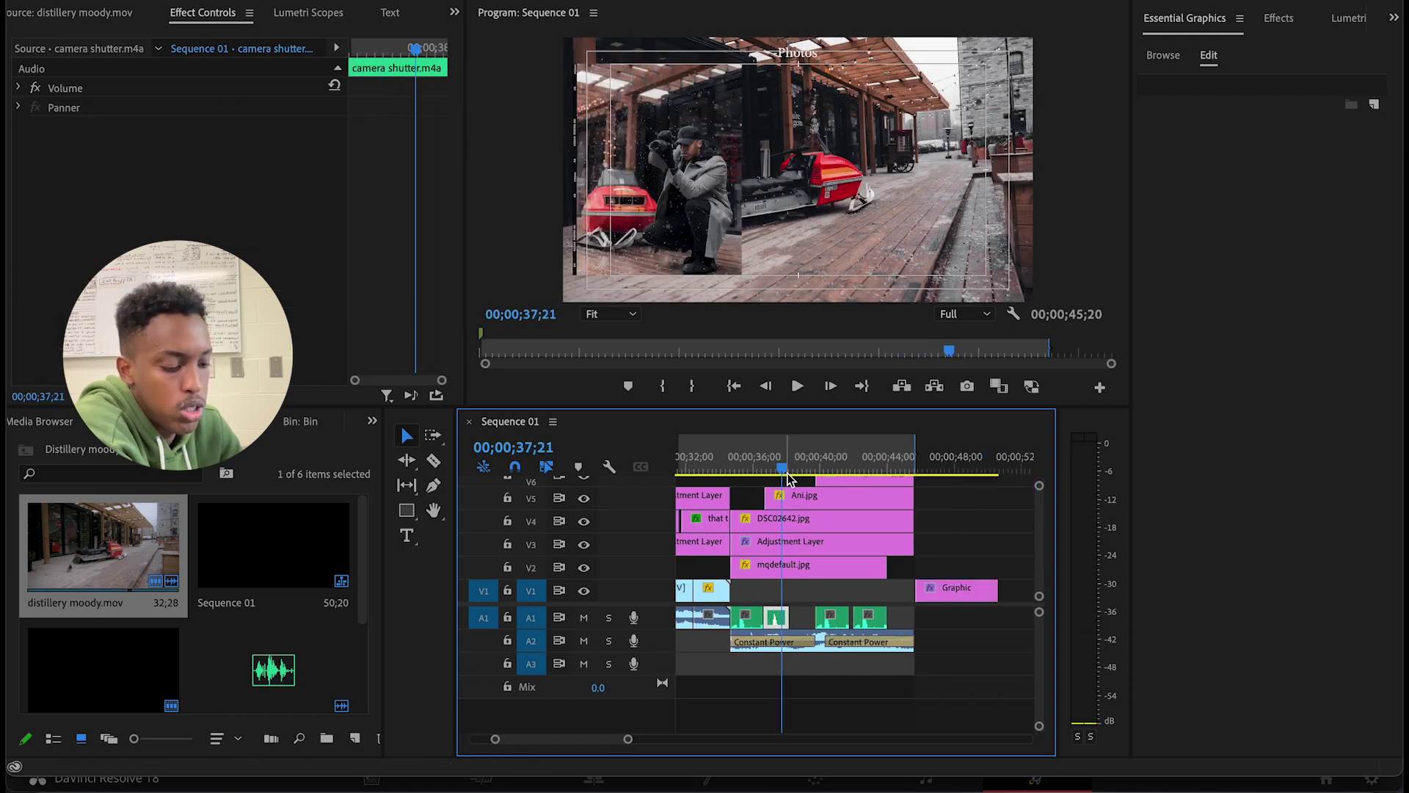
drag(781, 470, 881, 444)
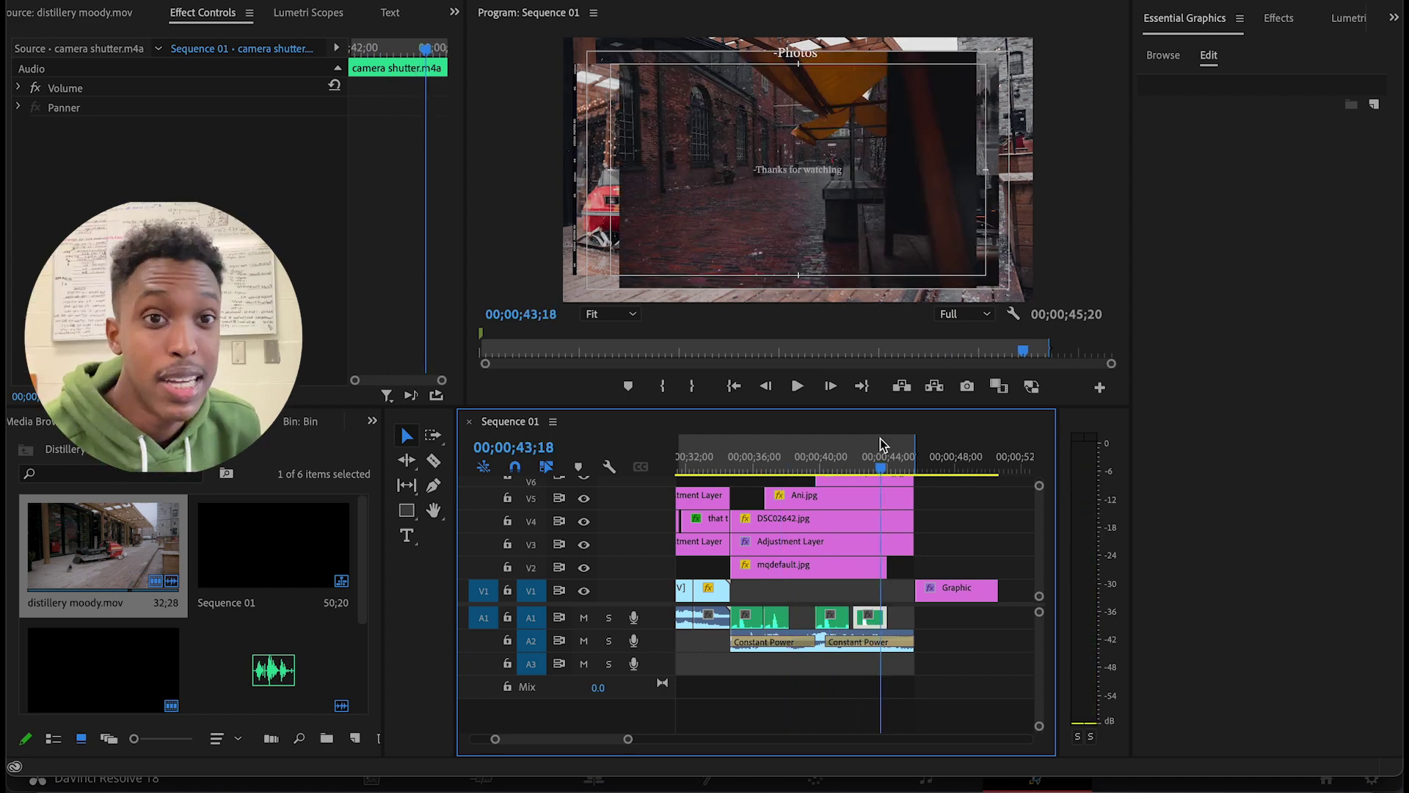